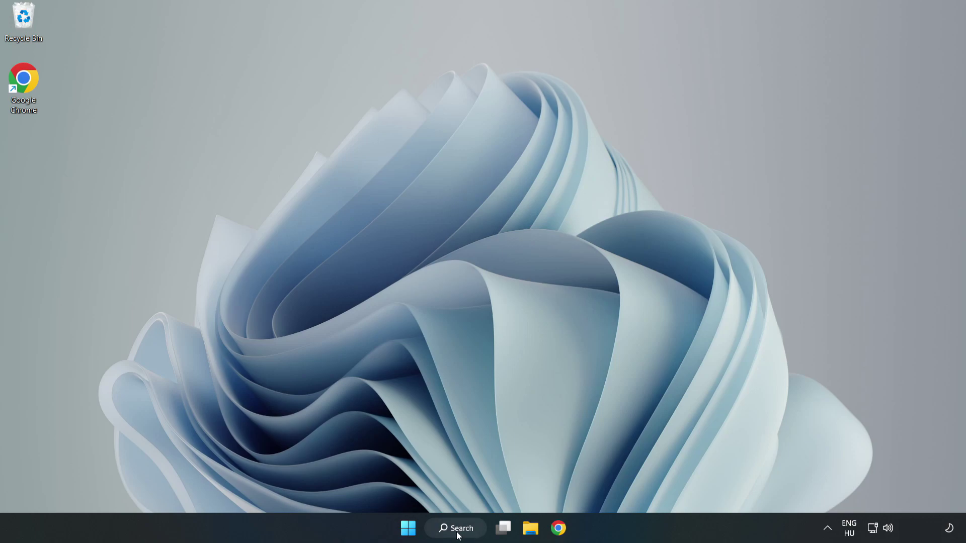
Bring up Windows search to look for Device Manager
{"action": "left_click", "coordinate": [461, 530]}
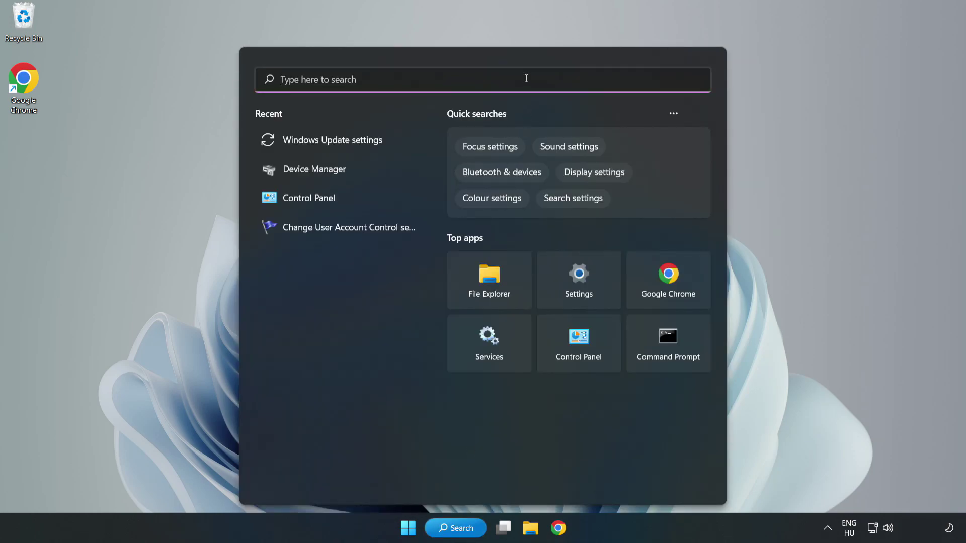
{"action": "type", "text": "devi"}
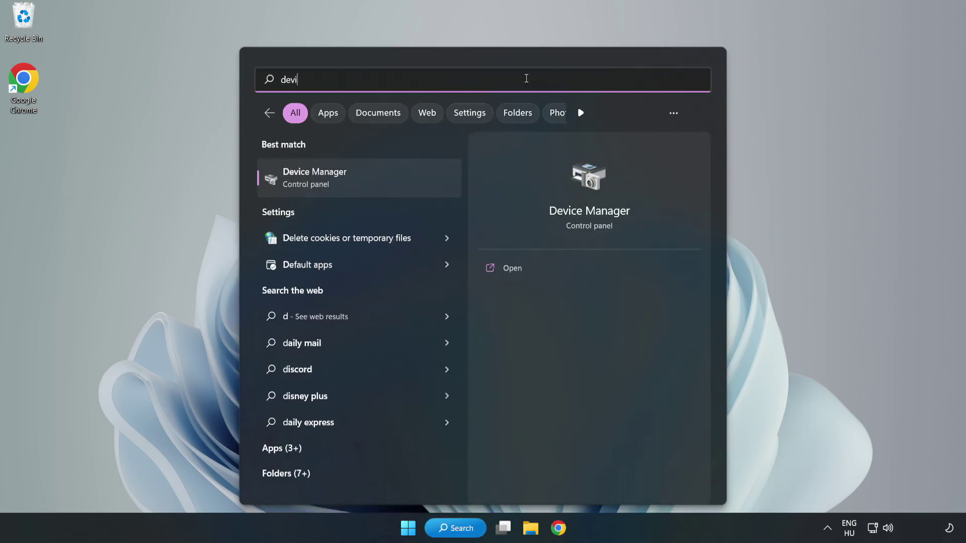
{"action": "type", "text": "ce manag"}
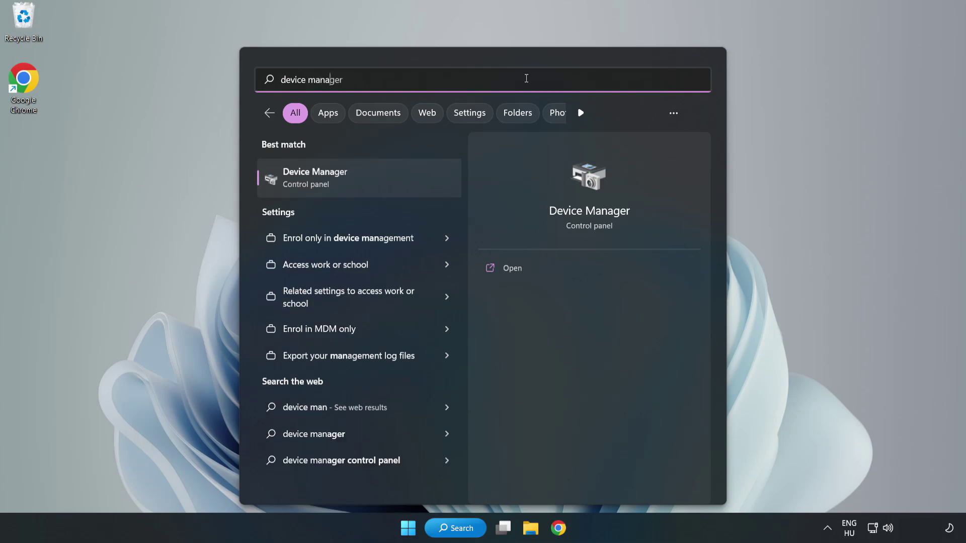
{"action": "type", "text": "er"}
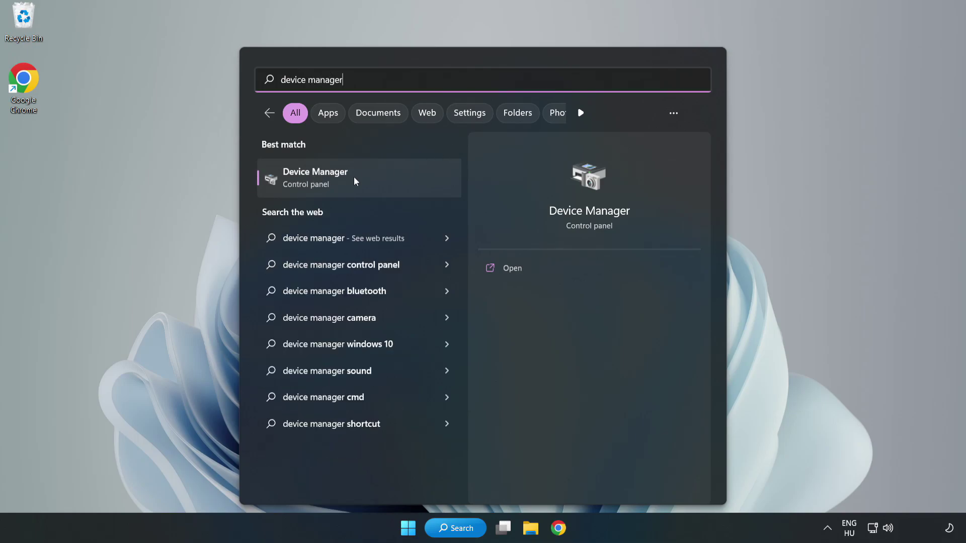
Launch Device Manager and select the VMware SVGA 3D adapter under Display adapters
{"action": "left_click", "coordinate": [359, 187]}
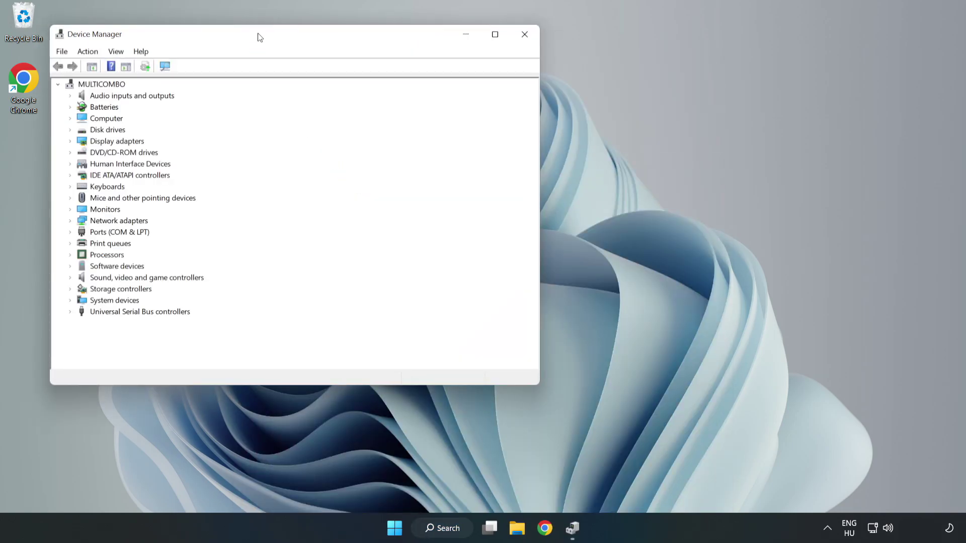
{"action": "left_click_drag", "start_coordinate": [257, 37], "coordinate": [430, 87]}
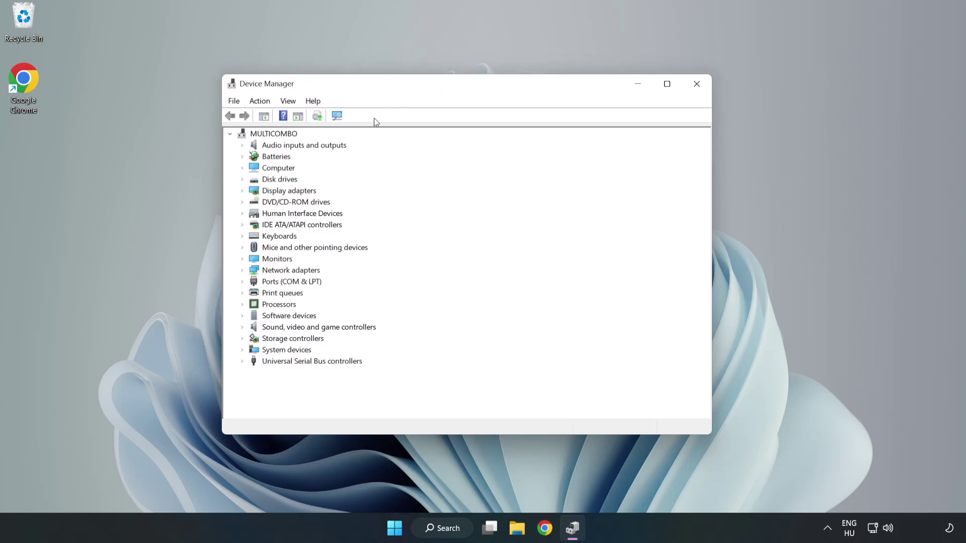
{"action": "left_click", "coordinate": [259, 192]}
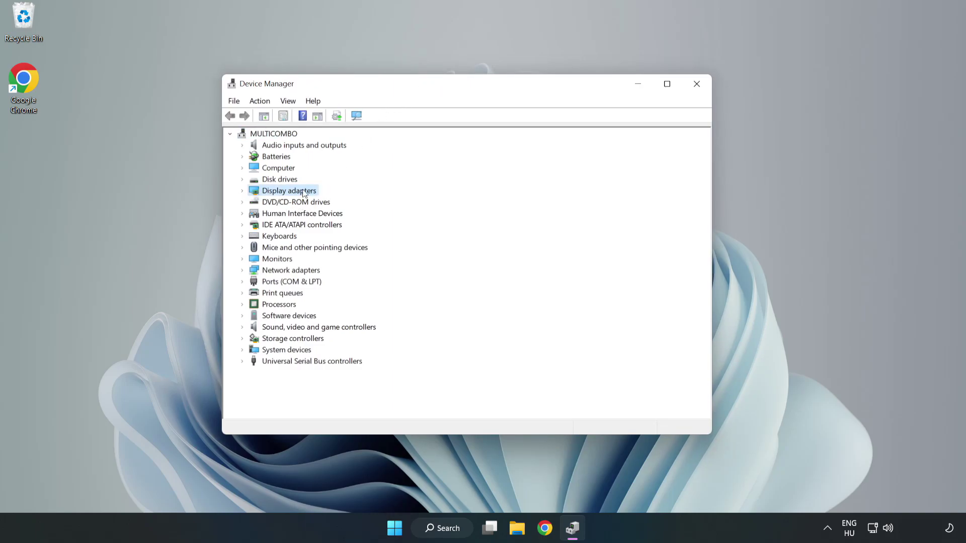
{"action": "left_click", "coordinate": [243, 194]}
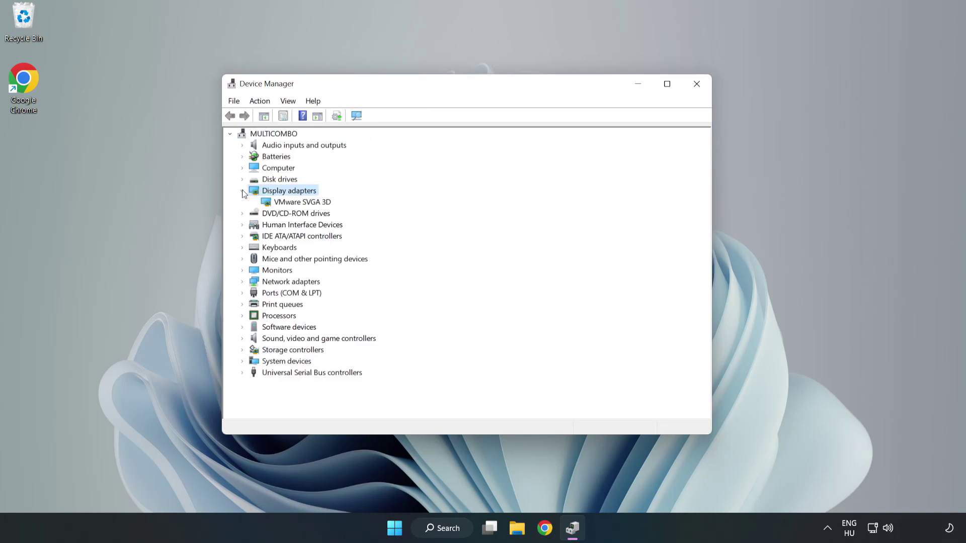
{"action": "key", "text": "Down"}
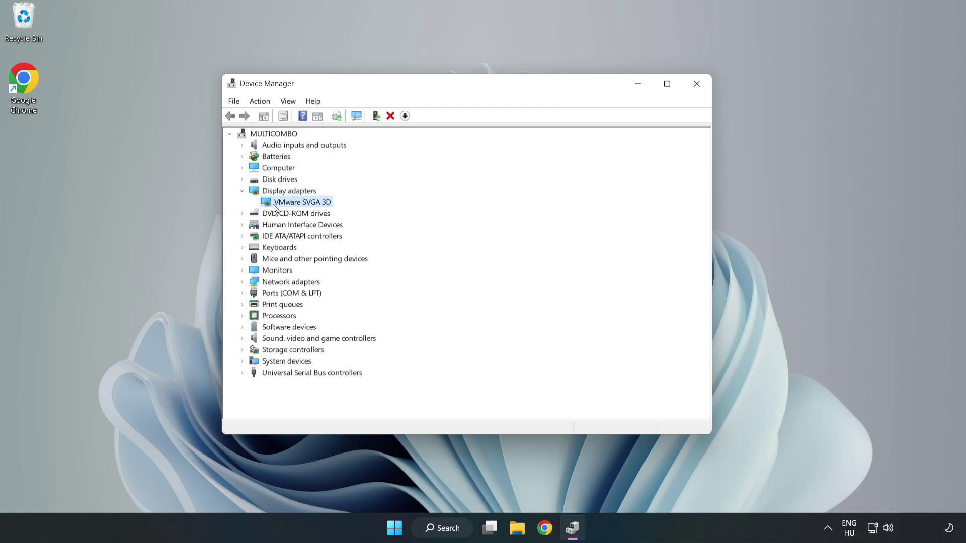
Search automatically for an updated driver, confirm the best one is installed, and close Device Manager
{"action": "right_click", "coordinate": [300, 203]}
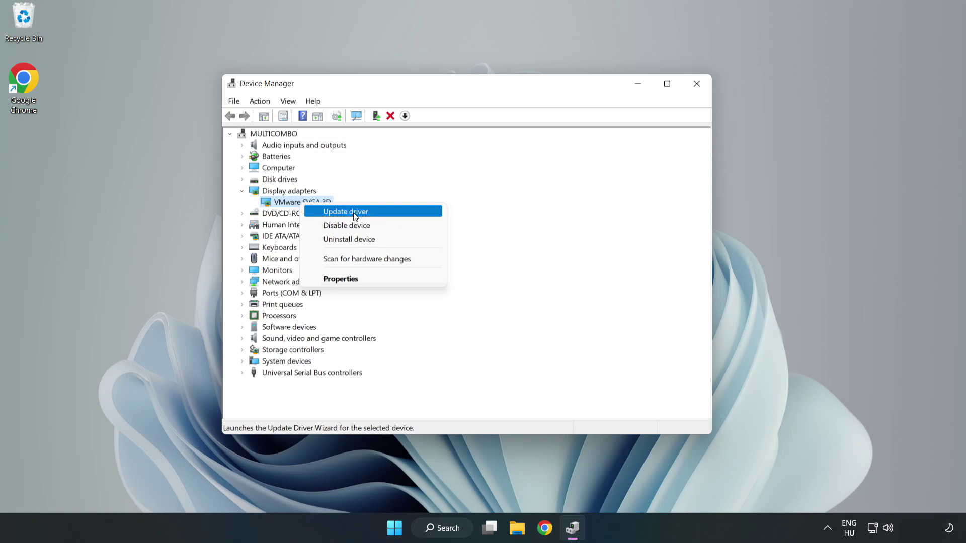
{"action": "left_click", "coordinate": [376, 214]}
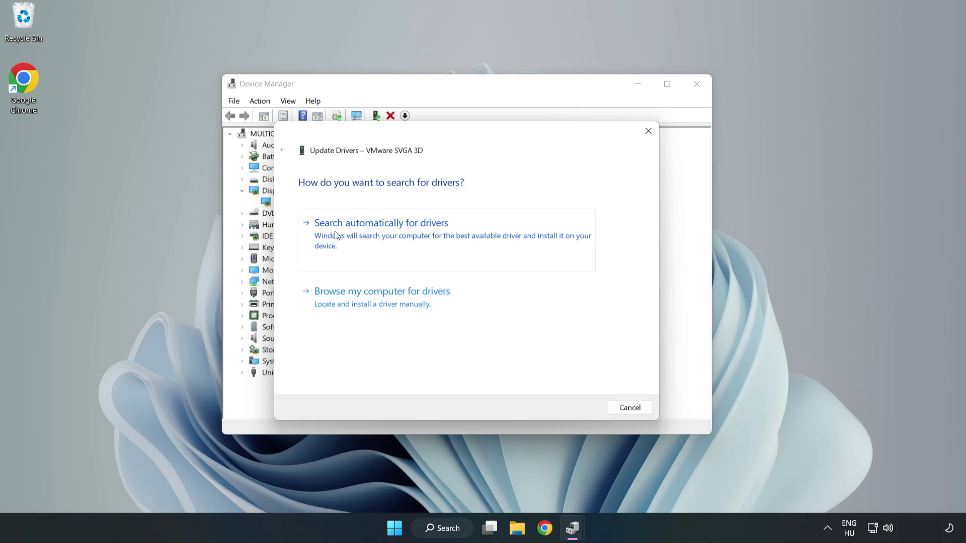
{"action": "left_click", "coordinate": [383, 236]}
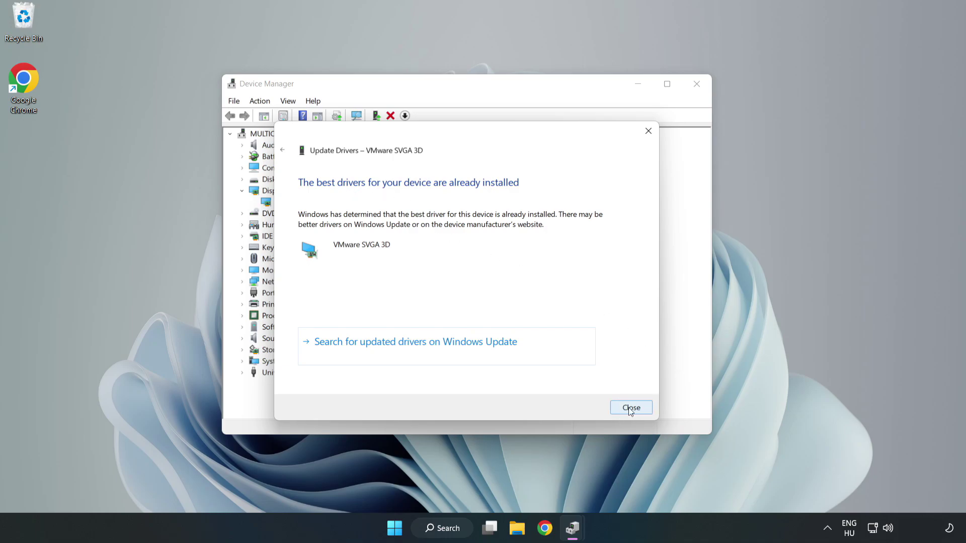
{"action": "left_click", "coordinate": [631, 408]}
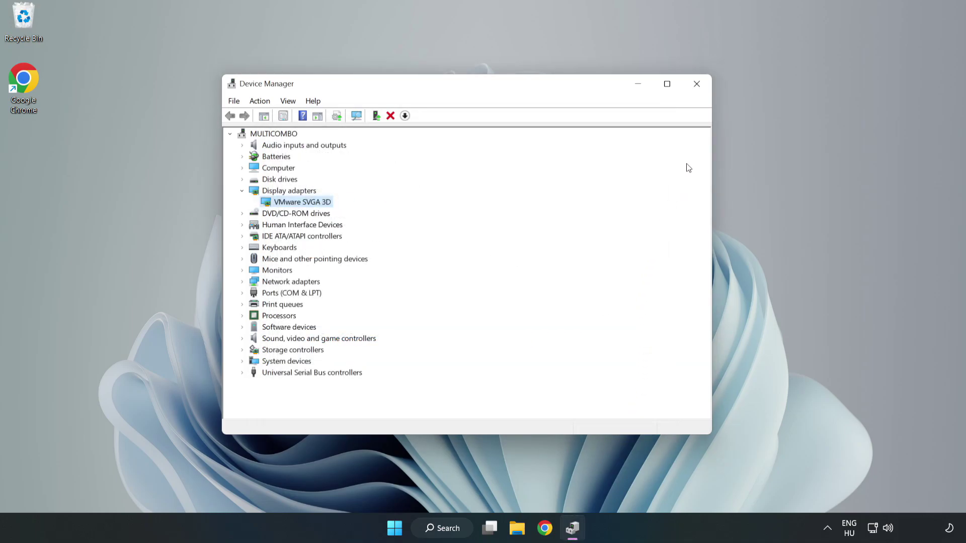
{"action": "left_click", "coordinate": [698, 90]}
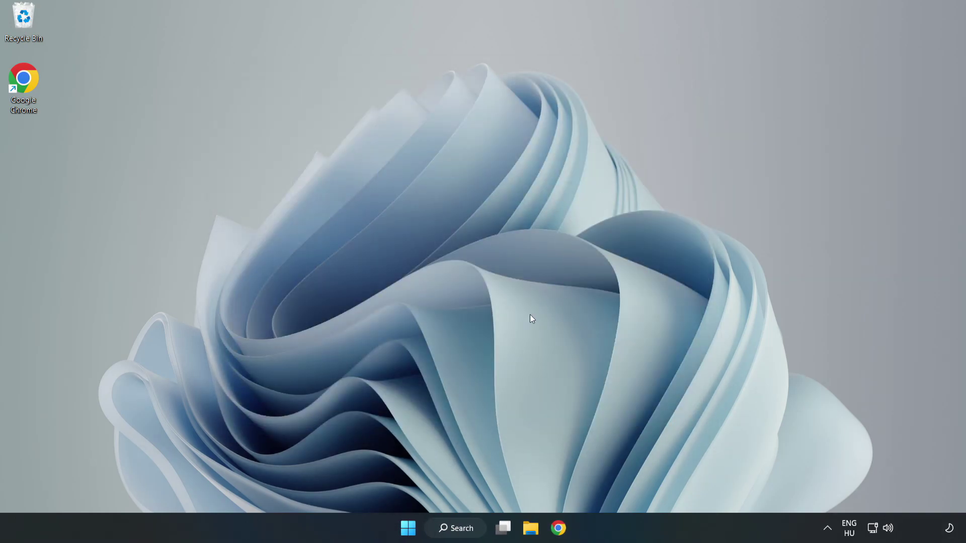
Bring up Windows search to look for Windows Update settings
{"action": "left_click", "coordinate": [457, 529]}
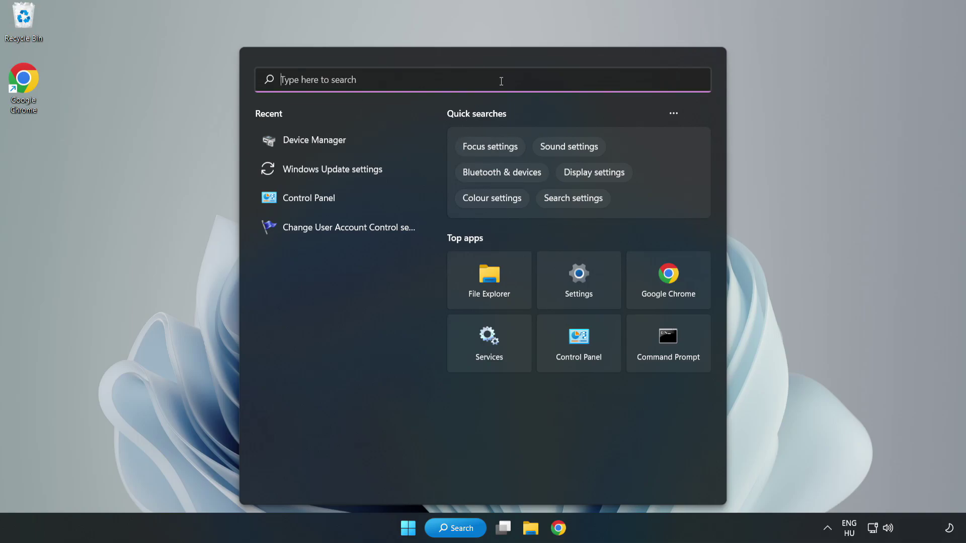
{"action": "type", "text": "updat"}
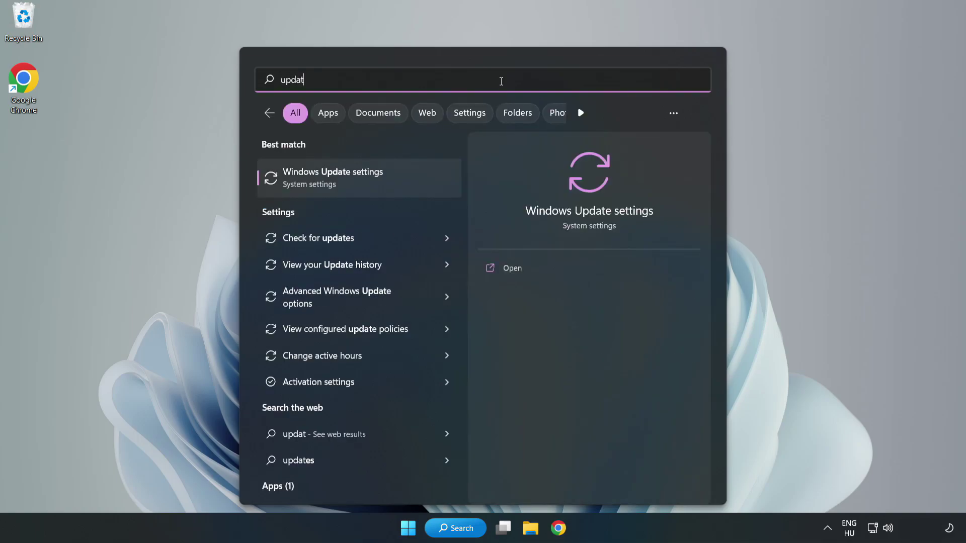
{"action": "type", "text": "es"}
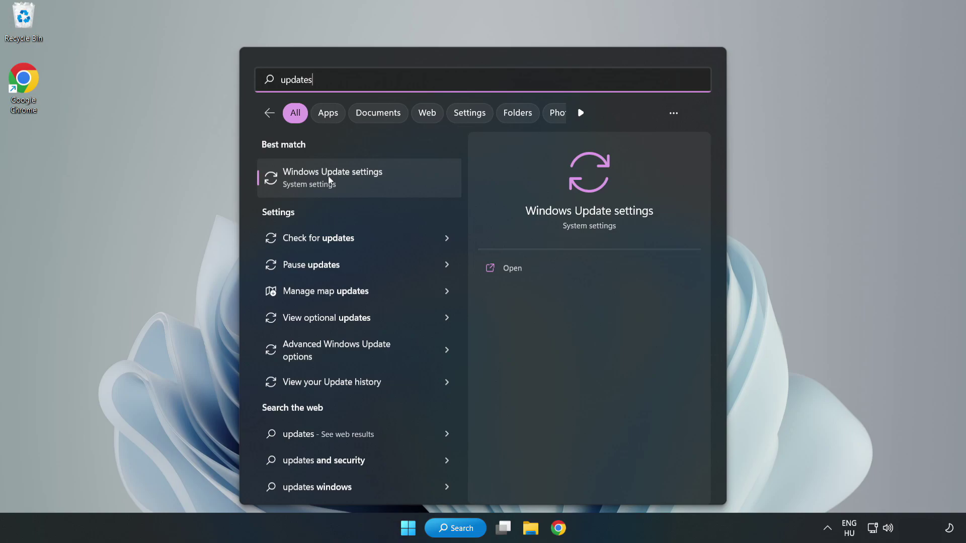
Check for Windows updates in Settings, confirm 'You're up to date', and close Settings
{"action": "left_click", "coordinate": [343, 179]}
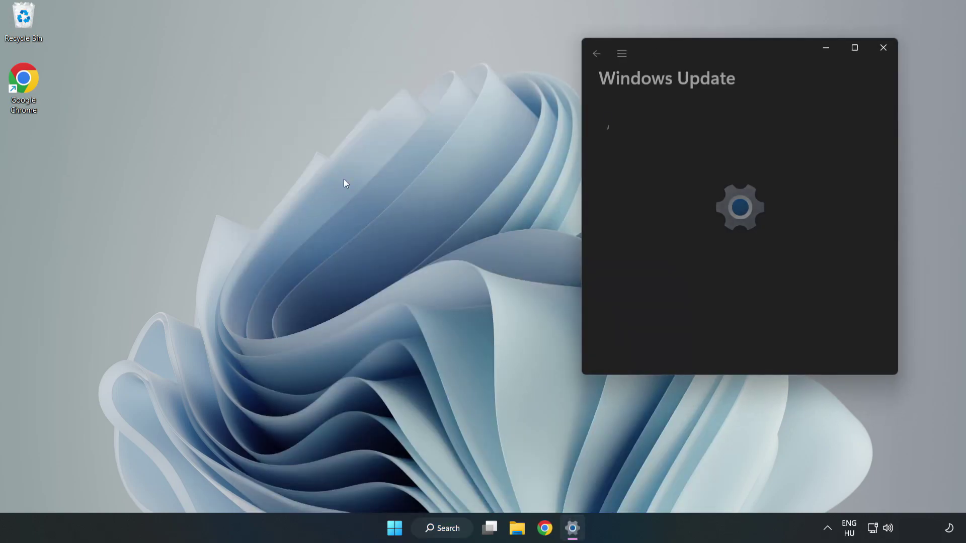
{"action": "left_click", "coordinate": [856, 48]}
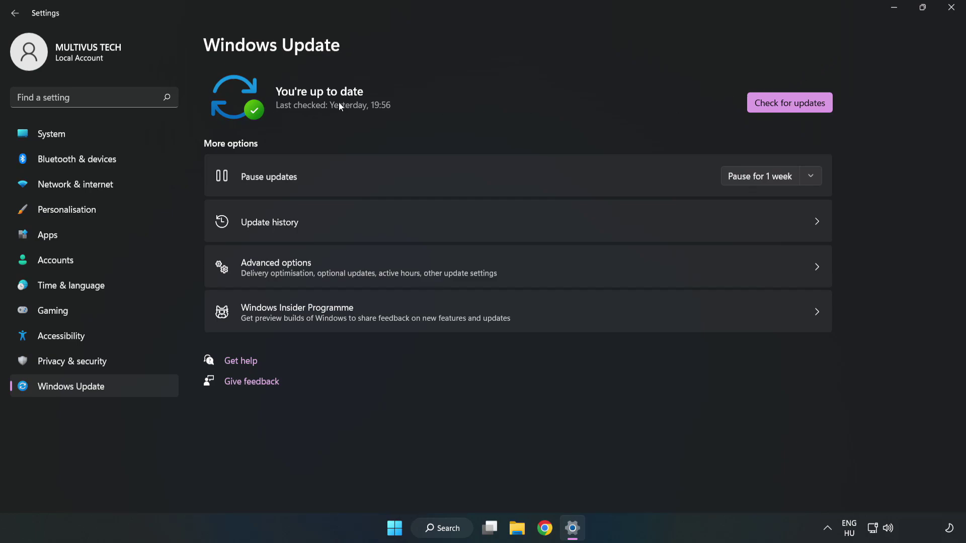
{"action": "left_click", "coordinate": [788, 104]}
{"action": "left_click", "coordinate": [953, 13]}
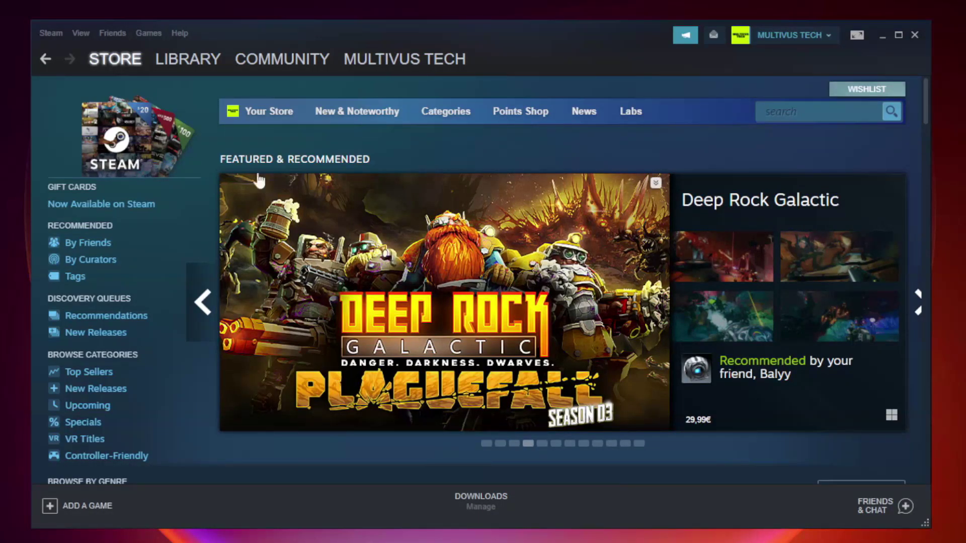
From the Steam library, bring up Properties for YOUR NOT WORKING GAME
{"action": "left_click", "coordinate": [195, 65]}
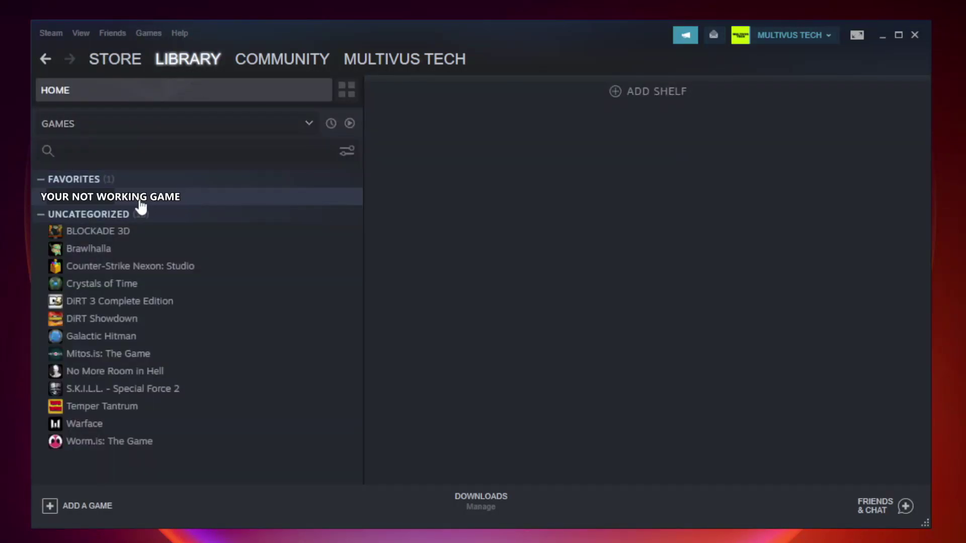
{"action": "right_click", "coordinate": [209, 200]}
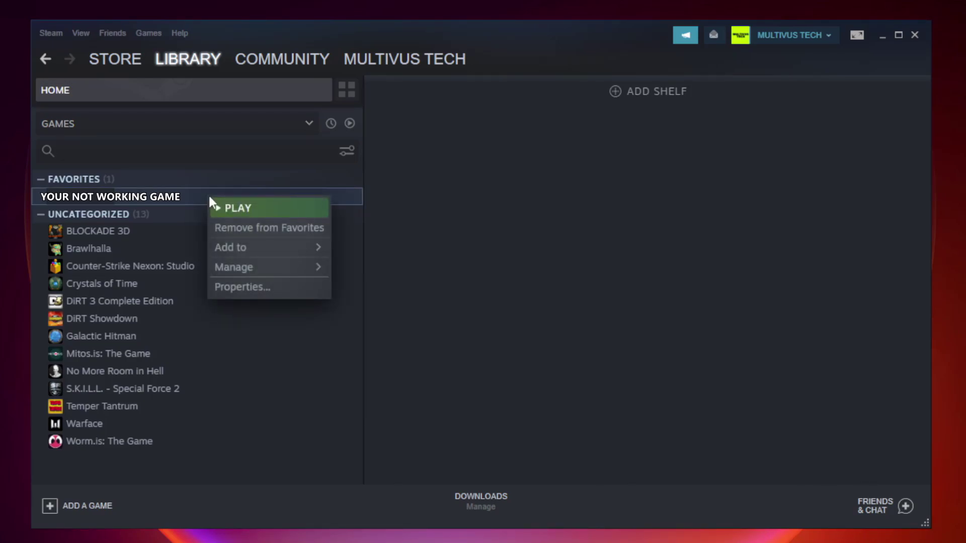
{"action": "left_click", "coordinate": [265, 287]}
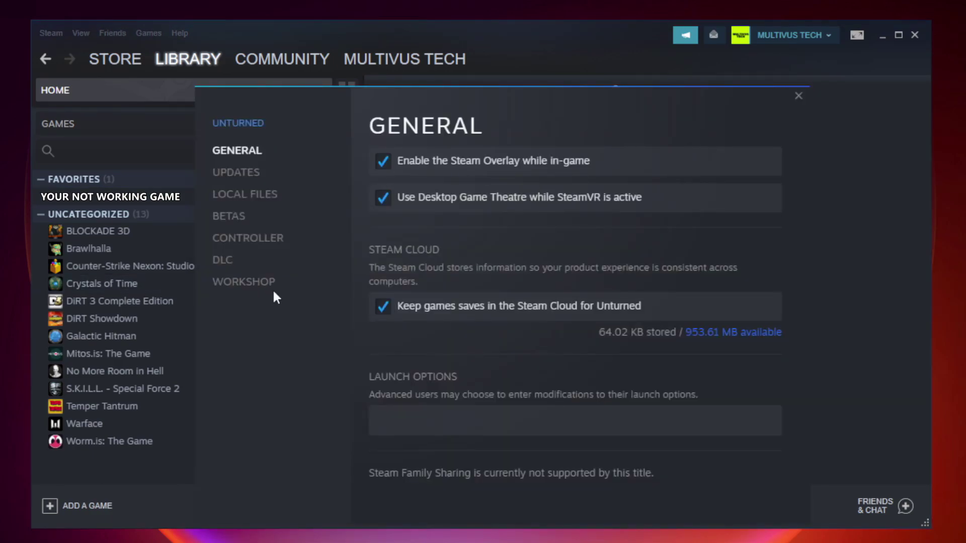
Under Local Files, verify the game's 9192 files and browse to its install folder
{"action": "left_click", "coordinate": [257, 202]}
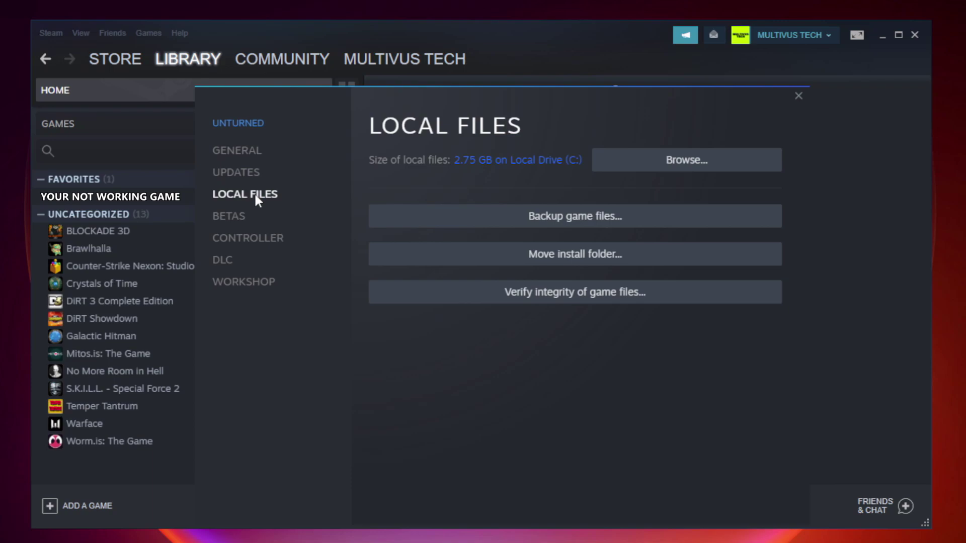
{"action": "left_click", "coordinate": [585, 303]}
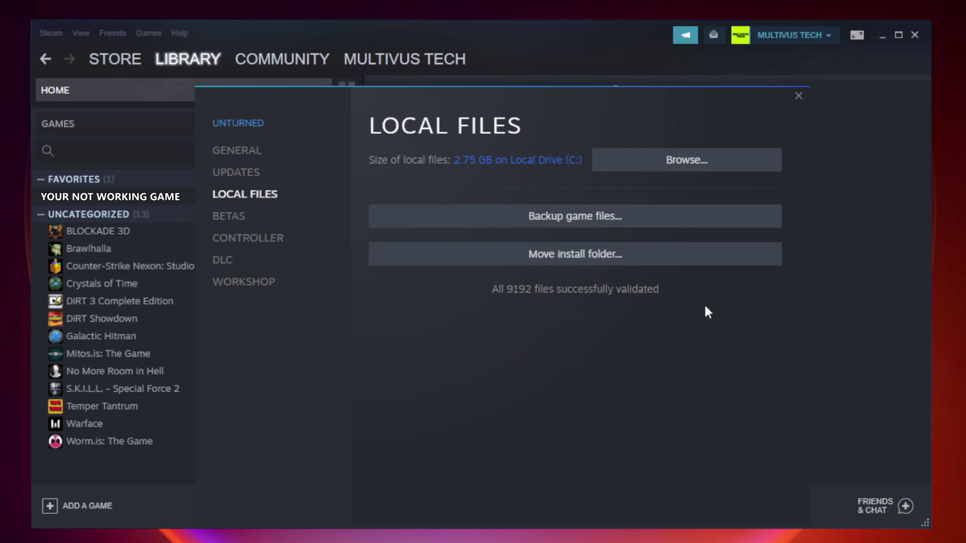
{"action": "left_click", "coordinate": [688, 163]}
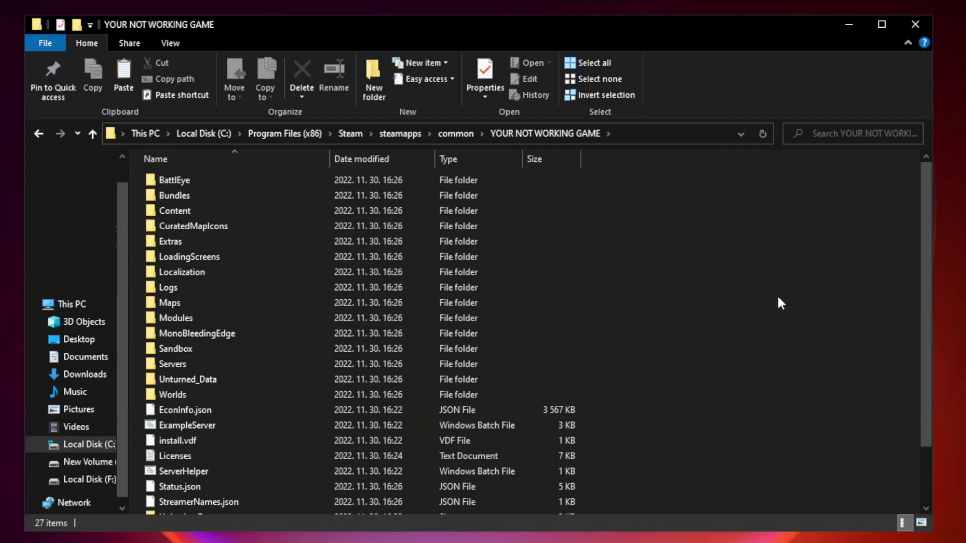
{"action": "left_click_drag", "start_coordinate": [927, 263], "coordinate": [928, 347]}
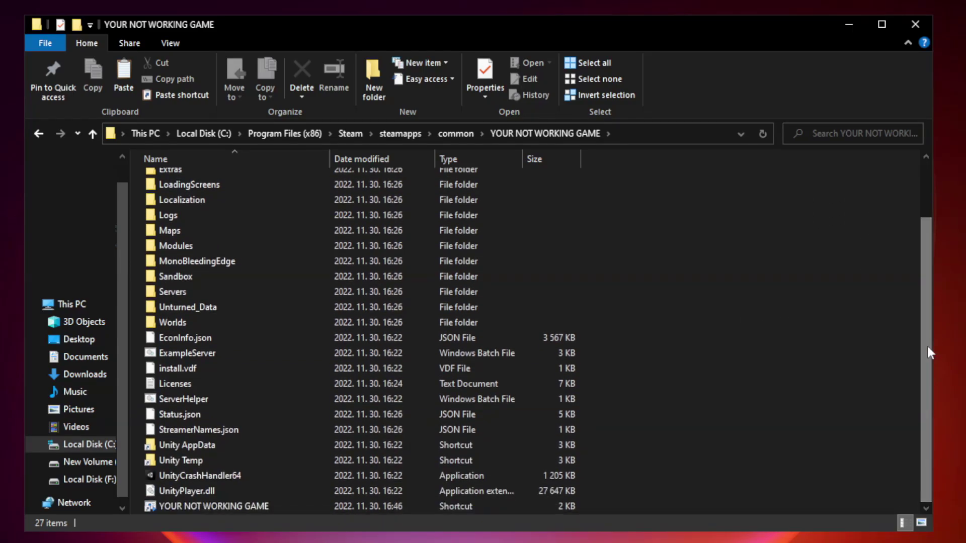
Select the YOUR NOT WORKING GAME shortcut and bring up its context menu
{"action": "left_click", "coordinate": [383, 503]}
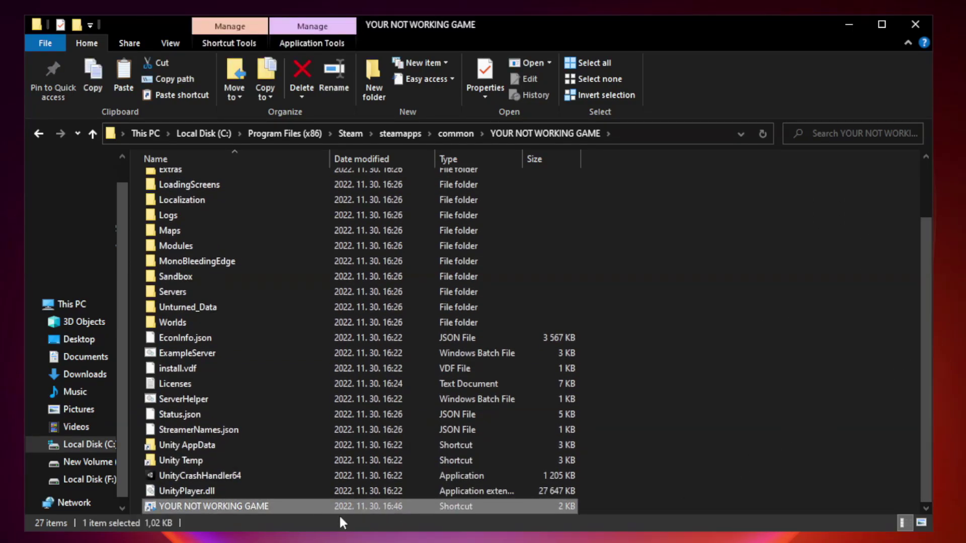
{"action": "right_click", "coordinate": [327, 503]}
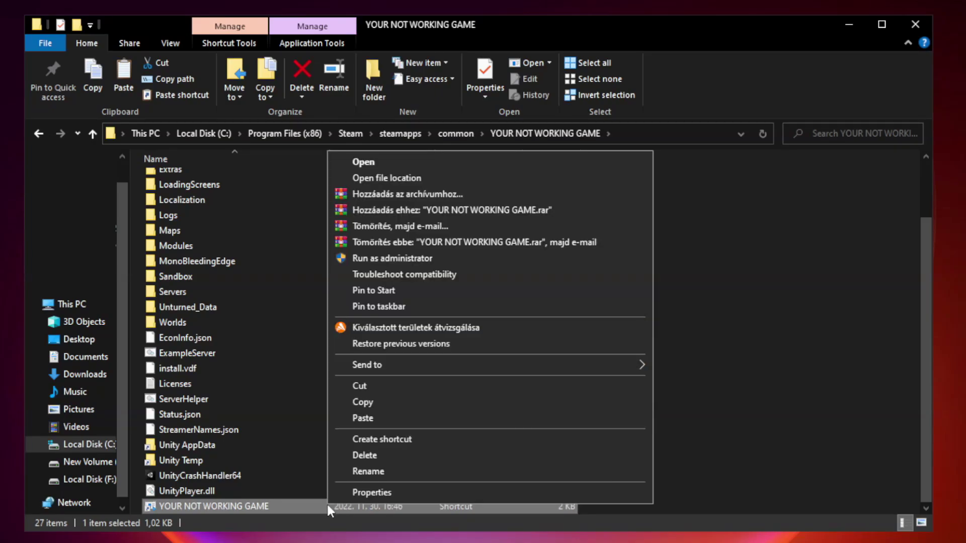
In the shortcut's Compatibility settings, enable compatibility mode for Windows 8
{"action": "left_click", "coordinate": [487, 497]}
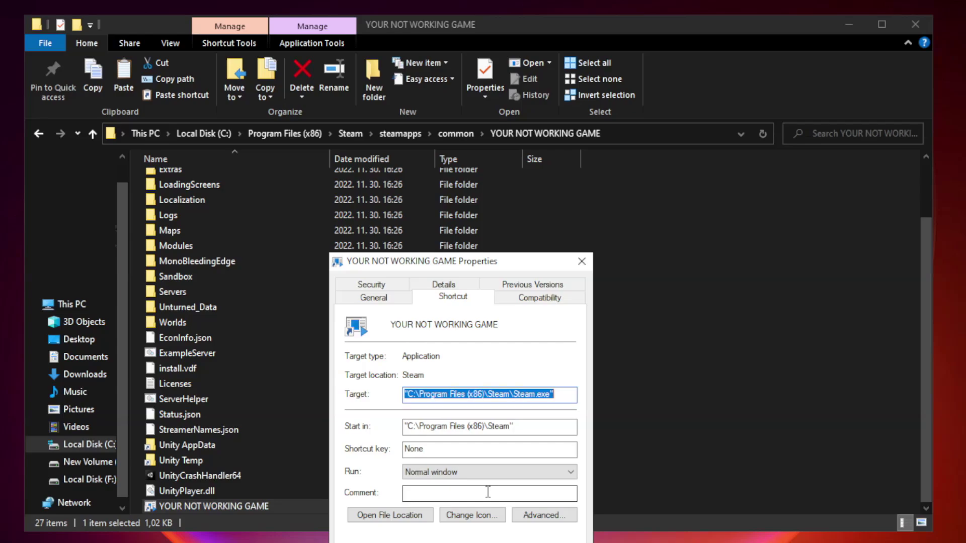
{"action": "mouse_move", "coordinate": [479, 264]}
{"action": "left_mouse_down"}
{"action": "mouse_move", "coordinate": [499, 129]}
{"action": "mouse_move", "coordinate": [479, 109]}
{"action": "left_mouse_up"}
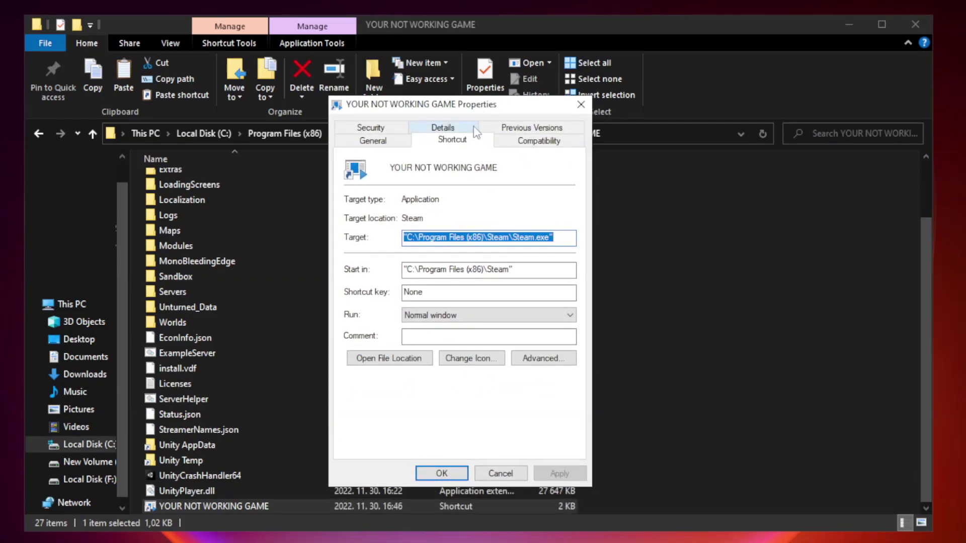
{"action": "left_click", "coordinate": [537, 146]}
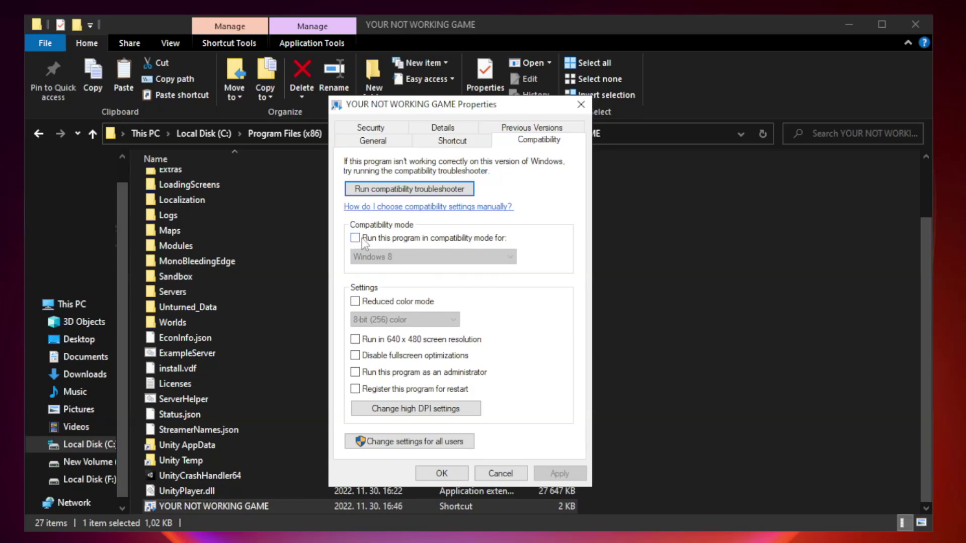
{"action": "left_click", "coordinate": [385, 240]}
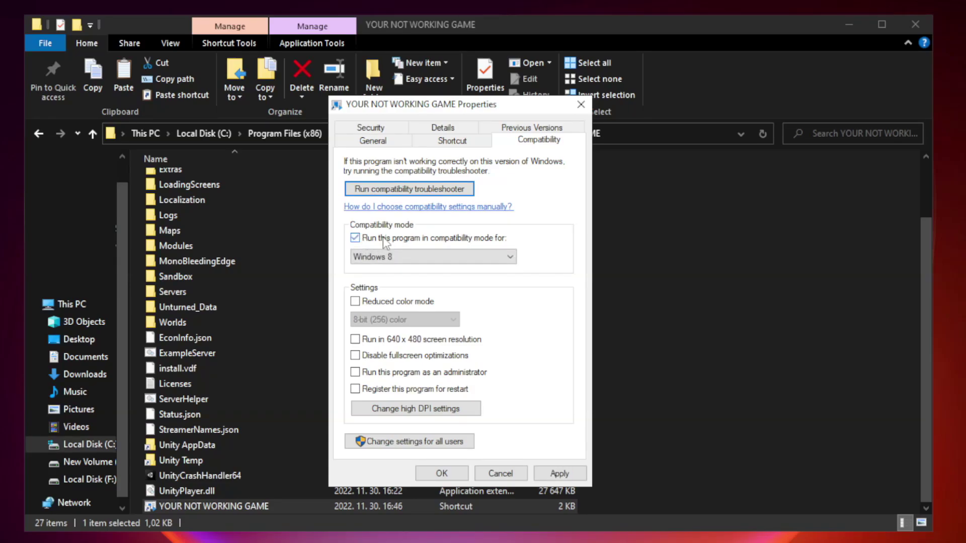
{"action": "left_click", "coordinate": [436, 257]}
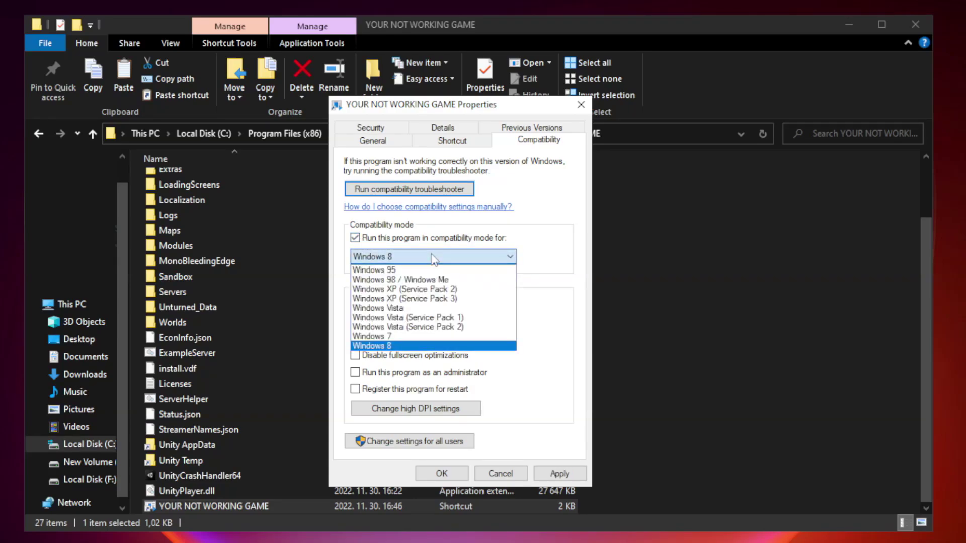
{"action": "left_click", "coordinate": [408, 345]}
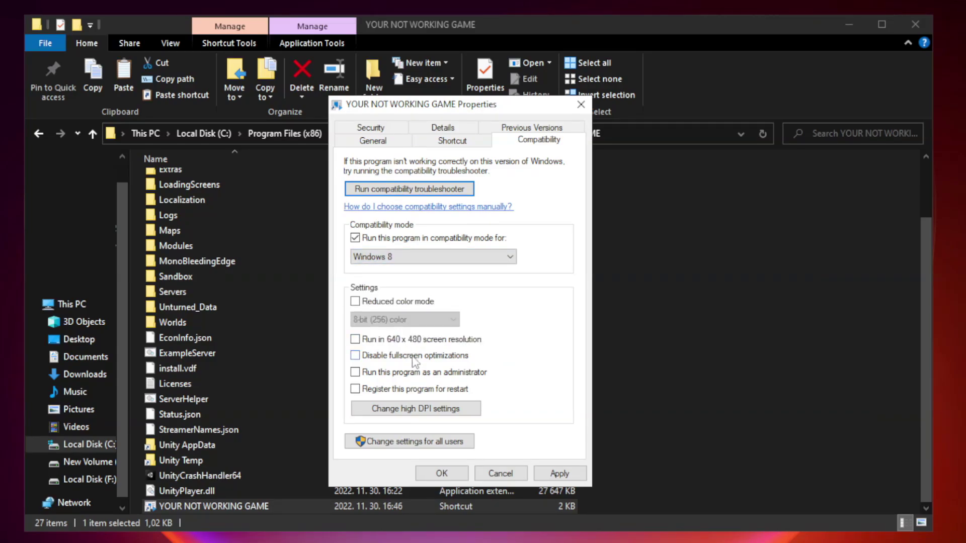
Disable fullscreen optimizations, enable Run as administrator, and apply the changes
{"action": "left_click", "coordinate": [378, 363]}
{"action": "left_click", "coordinate": [380, 380]}
{"action": "left_click", "coordinate": [557, 476]}
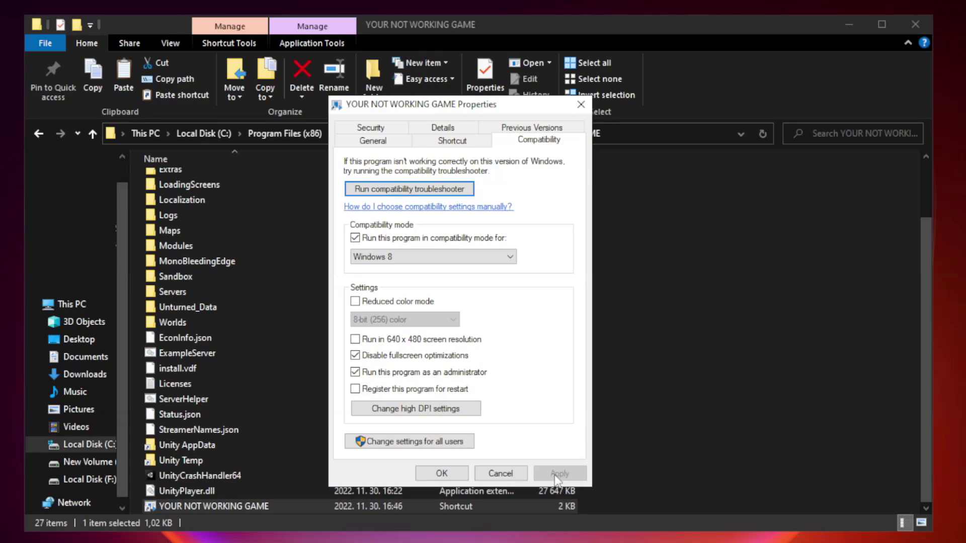
{"action": "left_click", "coordinate": [441, 476]}
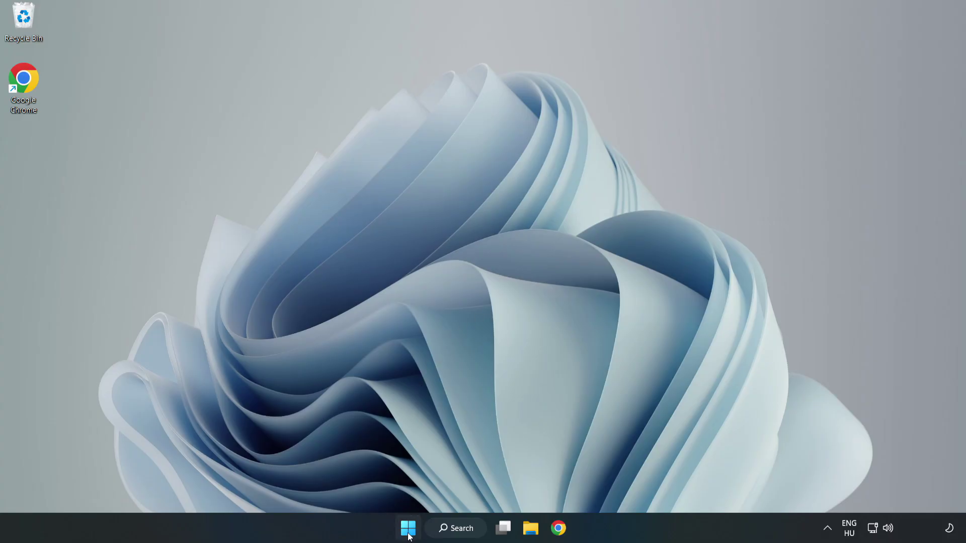
Launch Task Manager from the Start button's power-user menu
{"action": "right_click", "coordinate": [408, 532]}
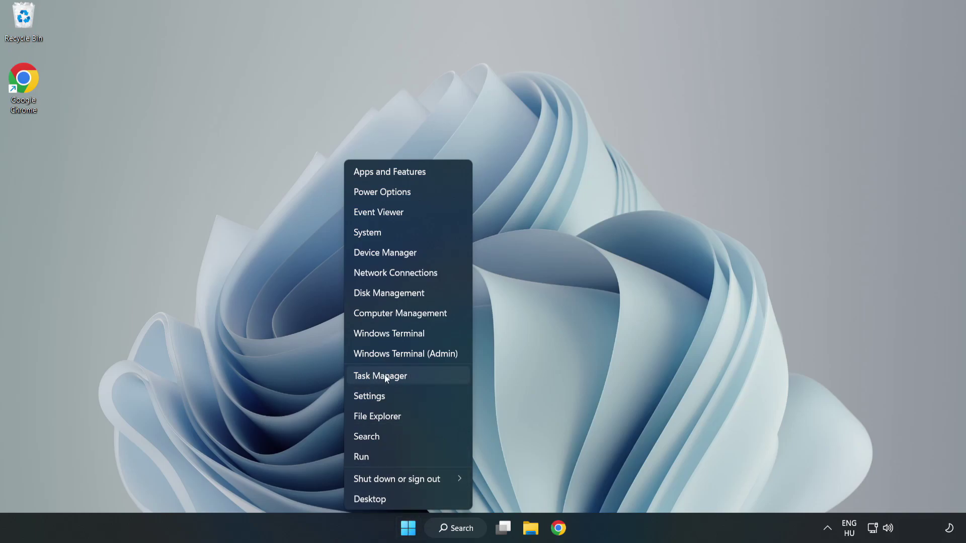
{"action": "left_click", "coordinate": [406, 376]}
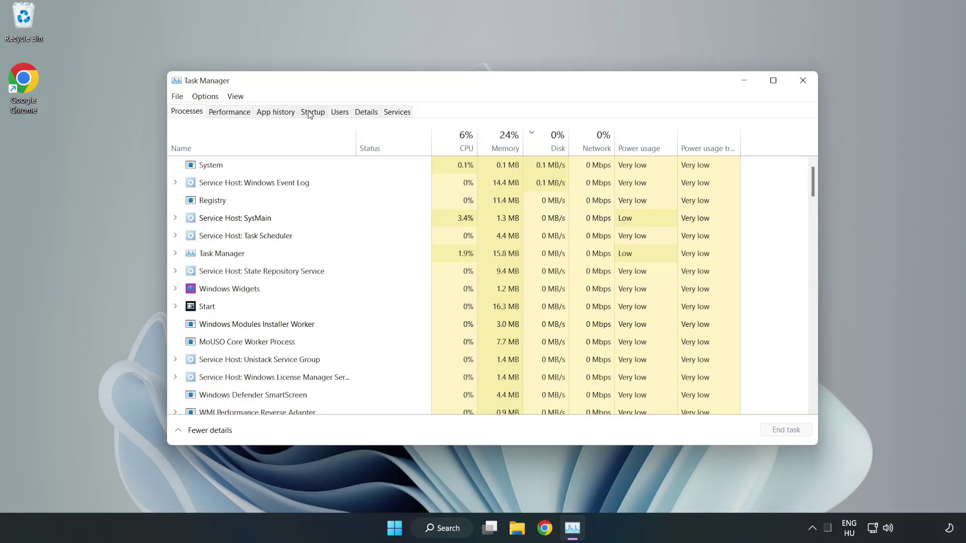
Disable Cortana, Microsoft Edge, Microsoft Teams and Phone Link at startup, then close Task Manager
{"action": "left_click", "coordinate": [313, 114]}
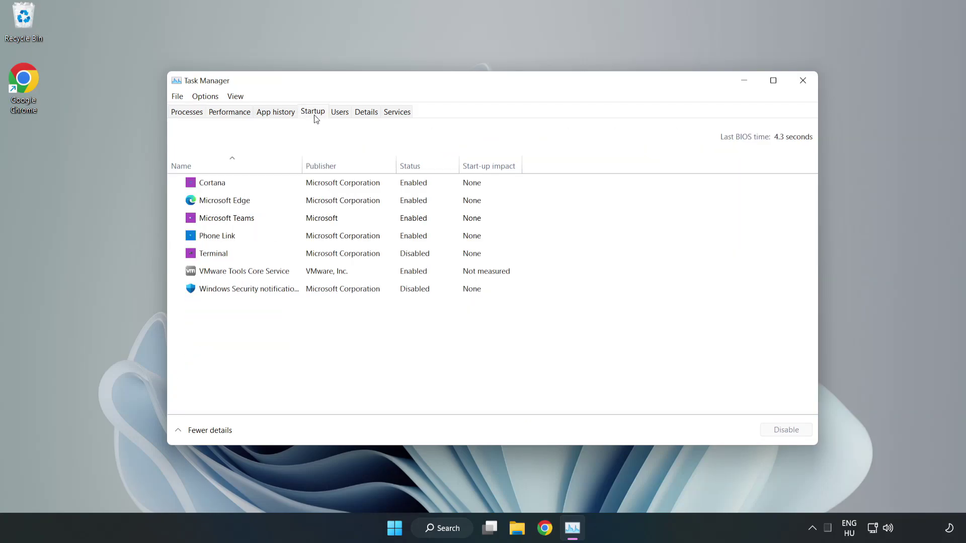
{"action": "left_click", "coordinate": [333, 187]}
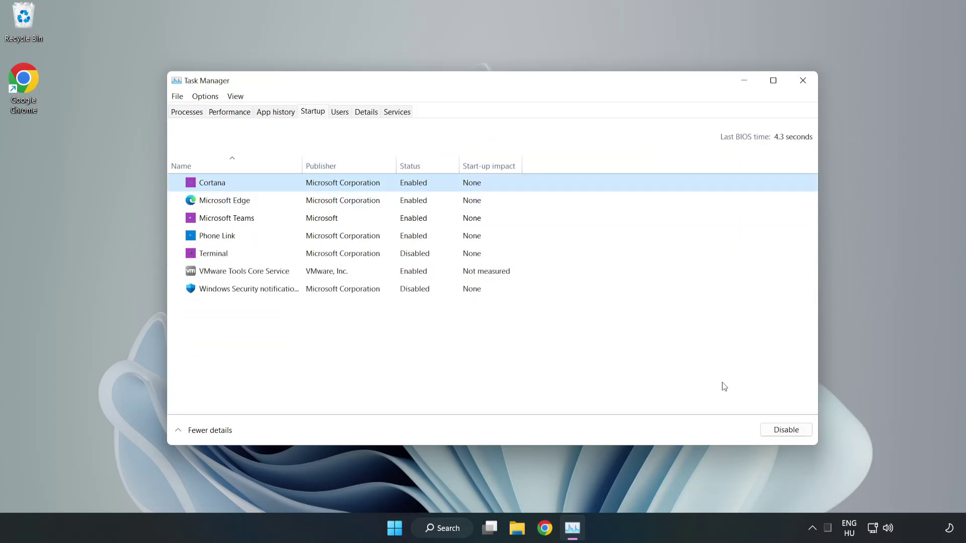
{"action": "left_click", "coordinate": [782, 430]}
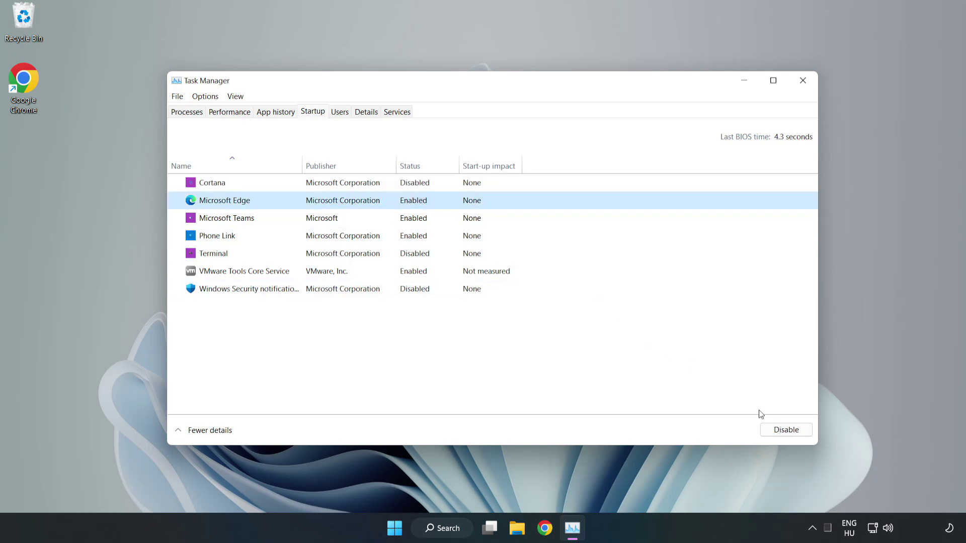
{"action": "left_click", "coordinate": [784, 431]}
{"action": "left_click", "coordinate": [332, 219]}
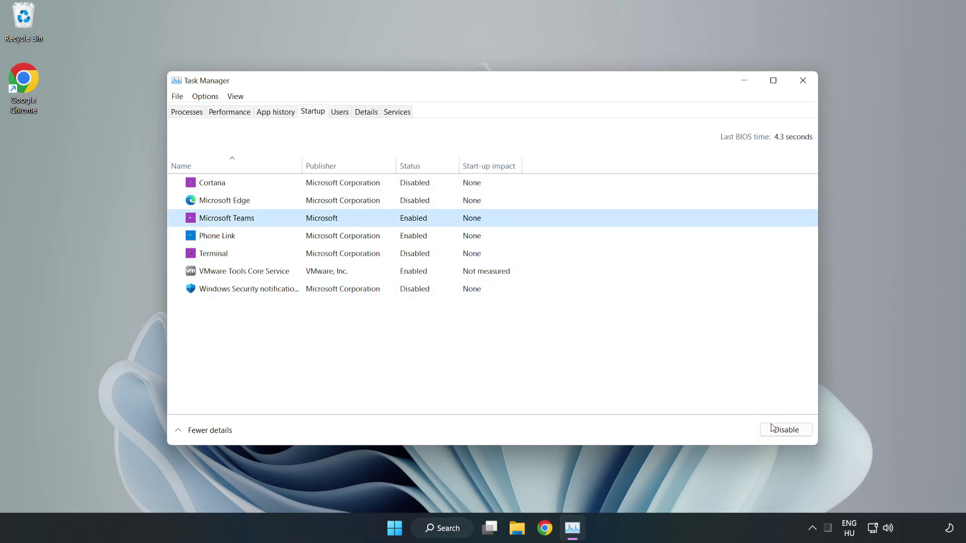
{"action": "left_click", "coordinate": [771, 428]}
{"action": "left_click", "coordinate": [324, 236]}
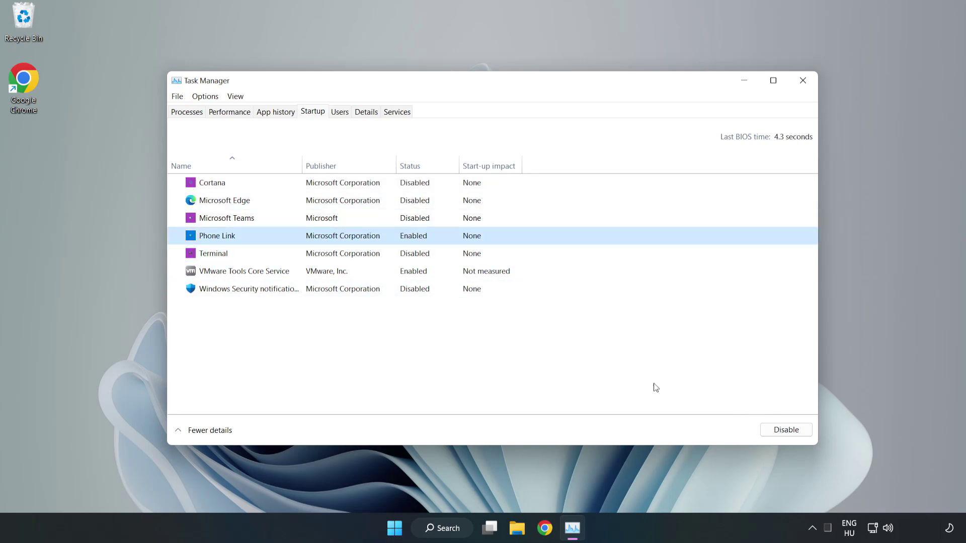
{"action": "left_click", "coordinate": [786, 430]}
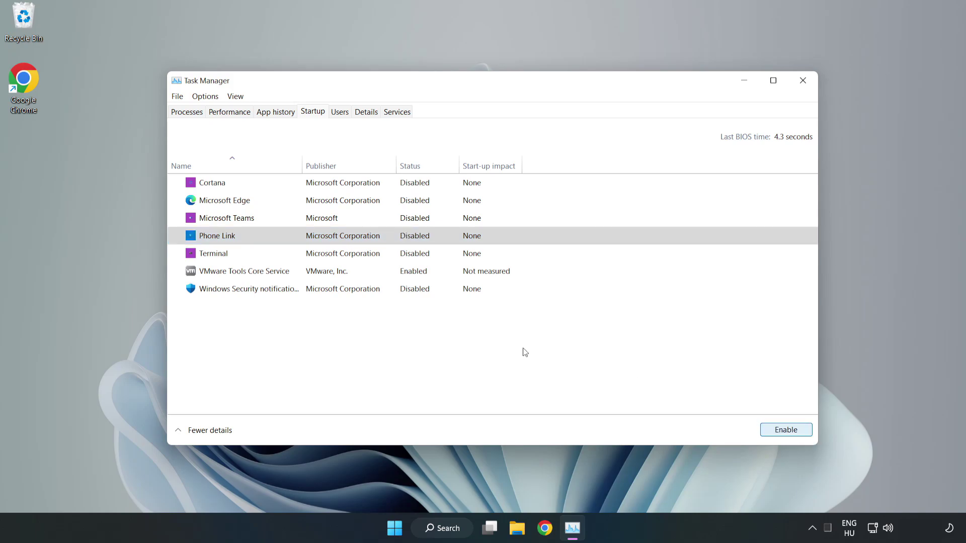
{"action": "left_click", "coordinate": [803, 80]}
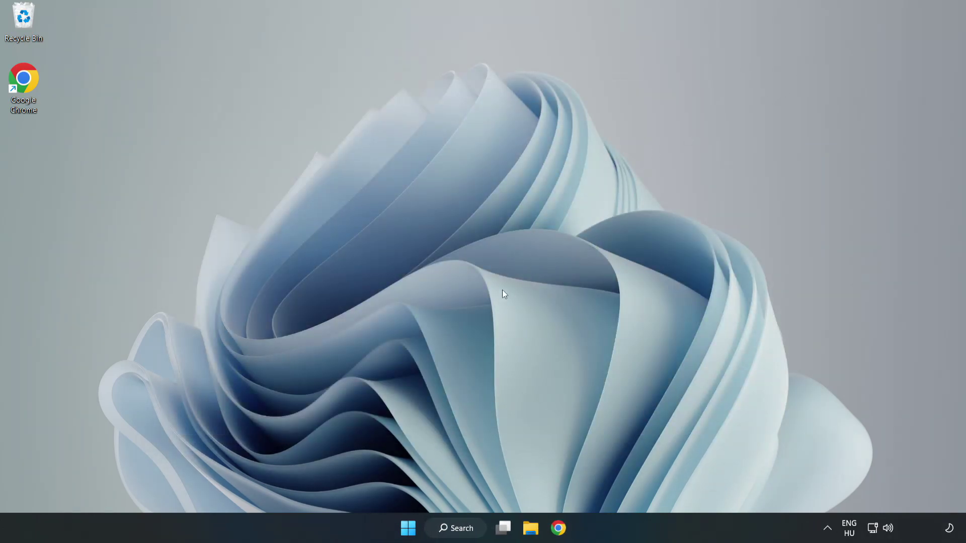
Download dxwebsetup.exe from Microsoft's DirectX End-User Runtime Web Installer page in Chrome
{"action": "left_click", "coordinate": [557, 530]}
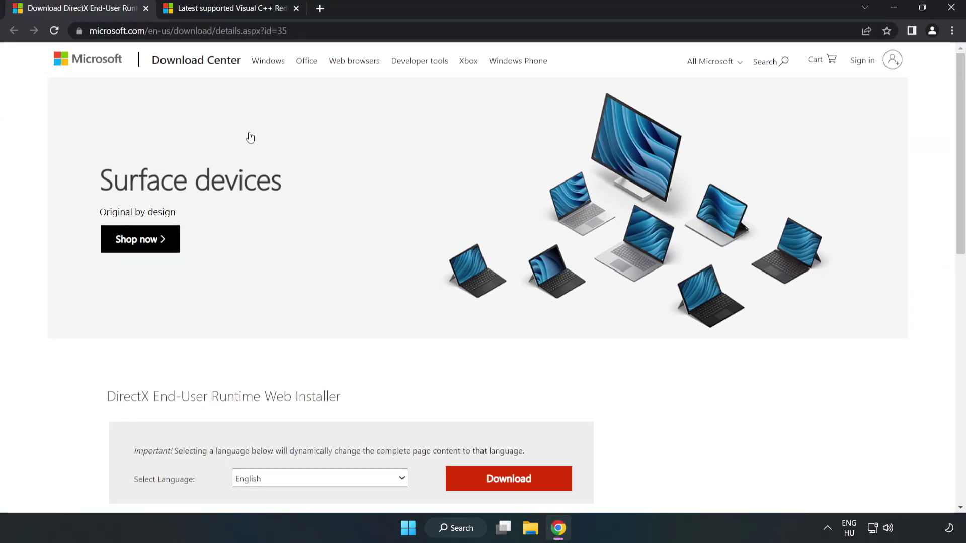
{"action": "left_click", "coordinate": [351, 31]}
{"action": "left_click", "coordinate": [351, 30]}
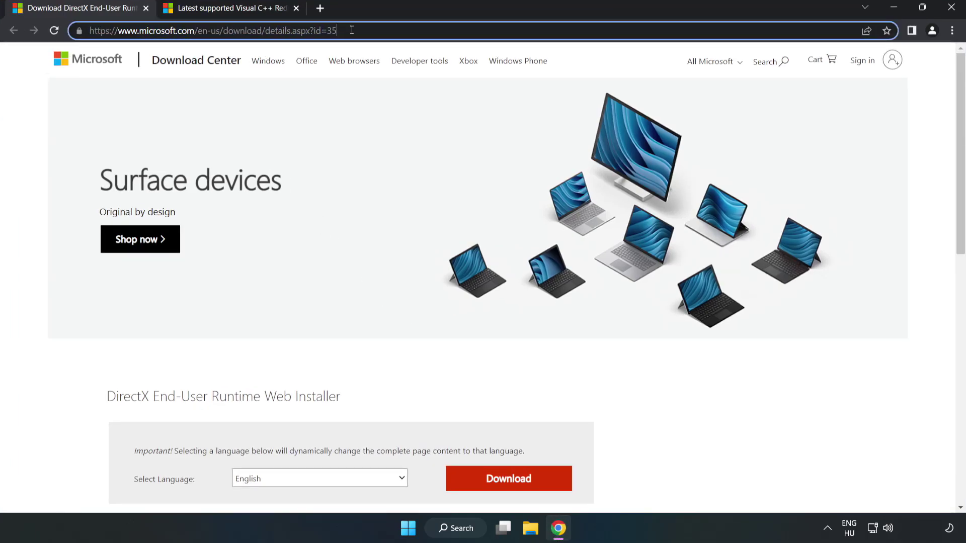
{"action": "left_click", "coordinate": [38, 114]}
{"action": "scroll", "coordinate": [546, 332], "scroll_direction": "down", "scroll_amount": 2}
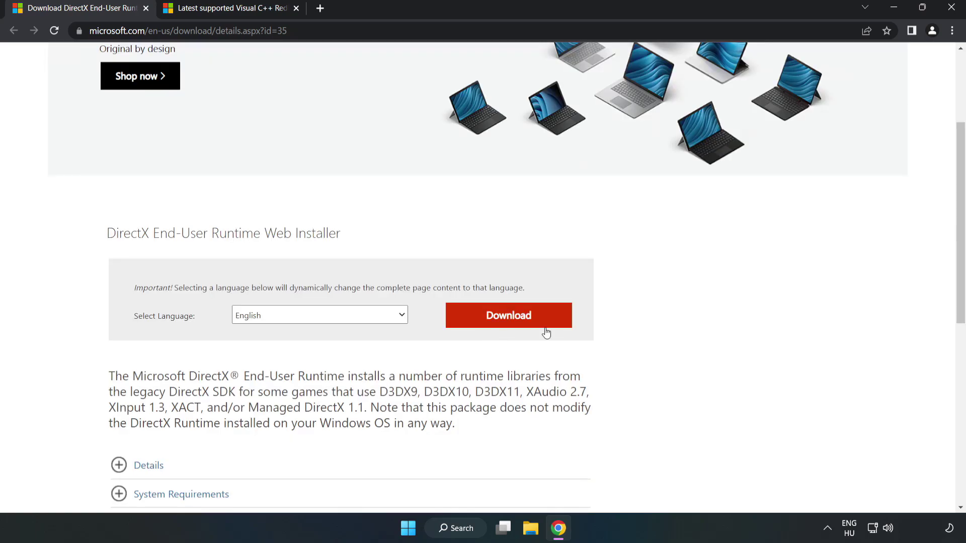
{"action": "left_click", "coordinate": [512, 323]}
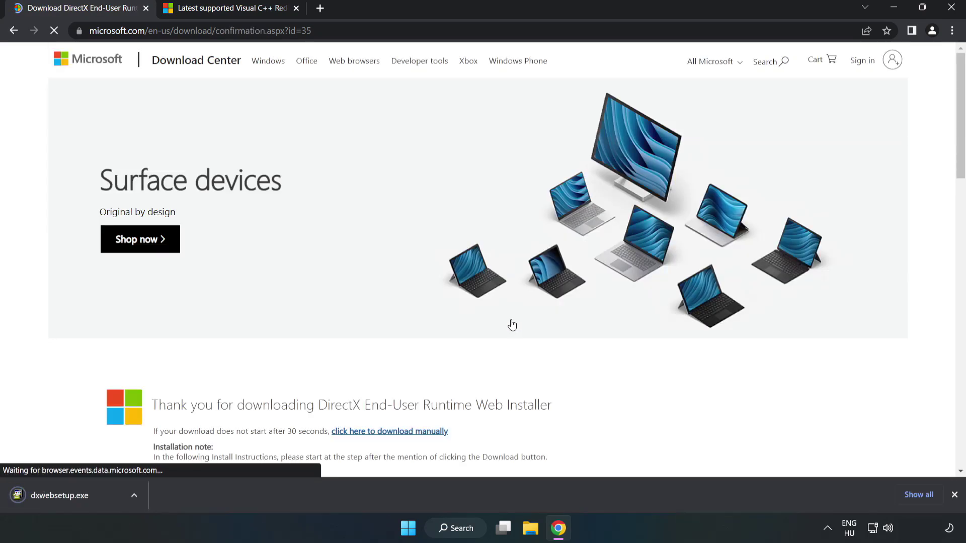
Run dxwebsetup.exe, accept the license, decline the Bing Bar and finish setup
{"action": "left_click", "coordinate": [71, 496]}
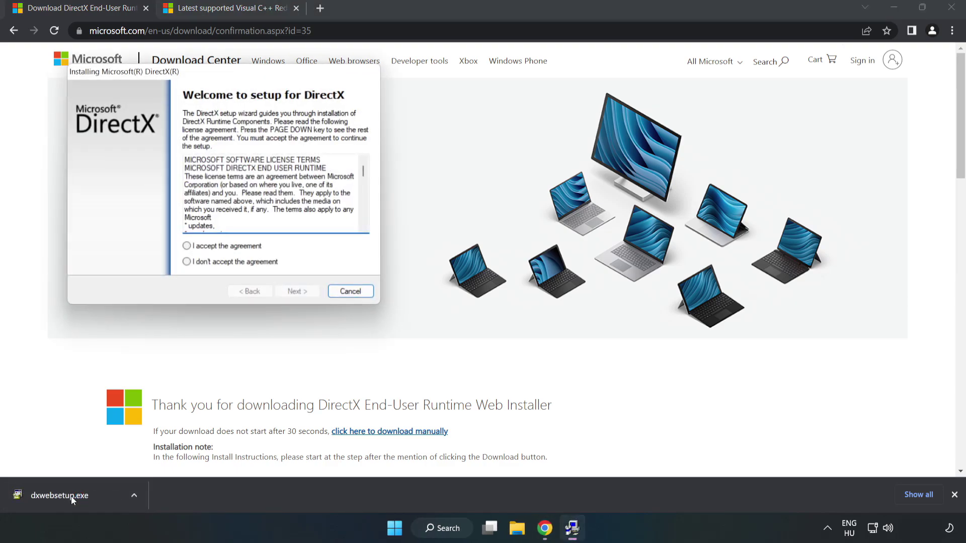
{"action": "left_click_drag", "start_coordinate": [219, 80], "coordinate": [471, 162]}
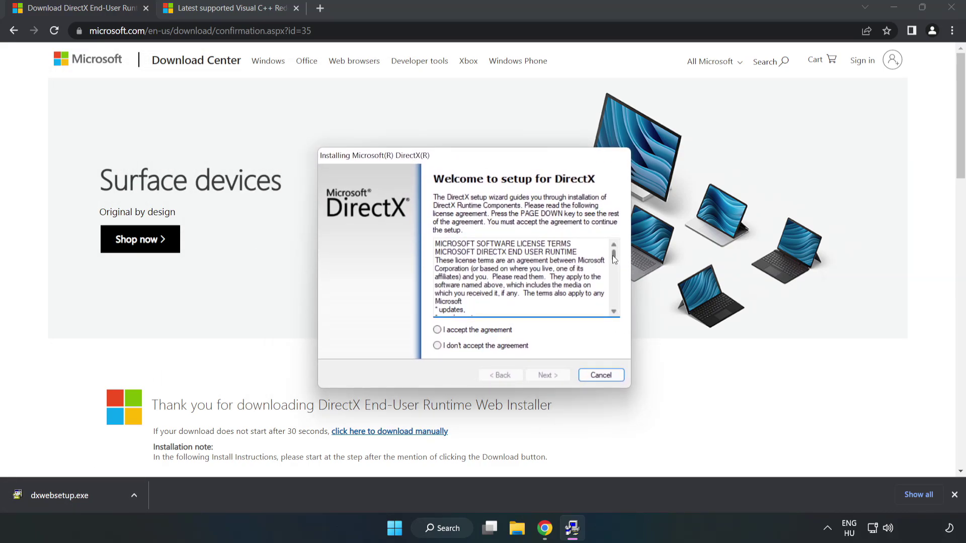
{"action": "left_click_drag", "start_coordinate": [612, 255], "coordinate": [606, 317]}
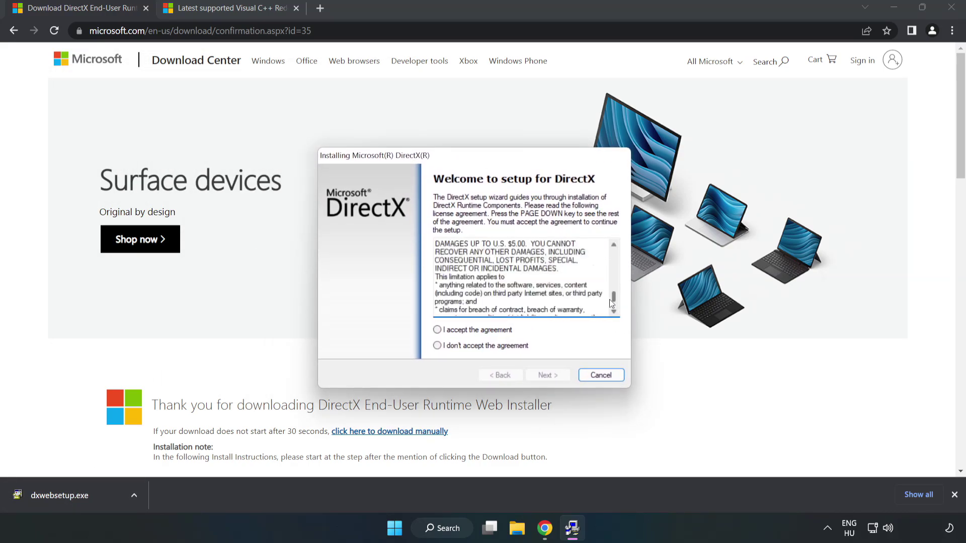
{"action": "left_click", "coordinate": [456, 333]}
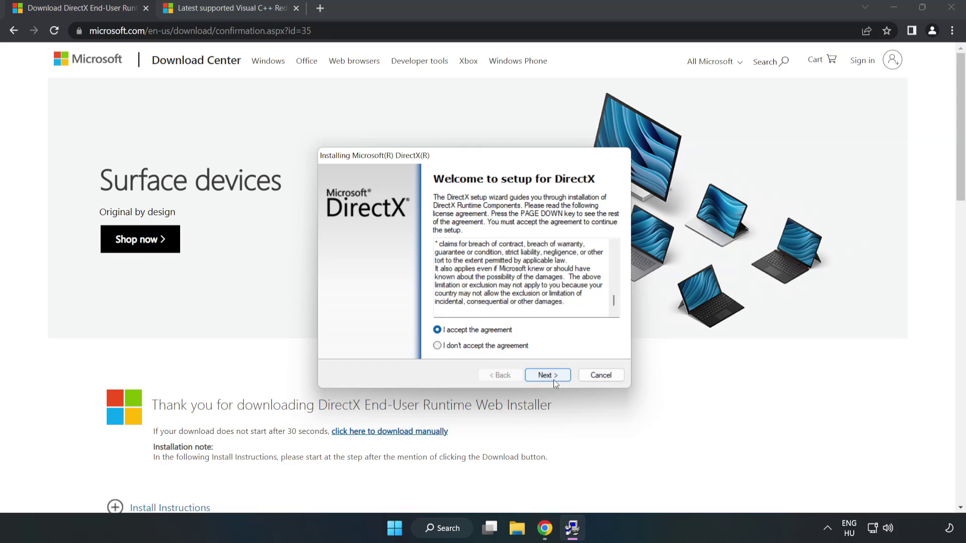
{"action": "left_click", "coordinate": [548, 375]}
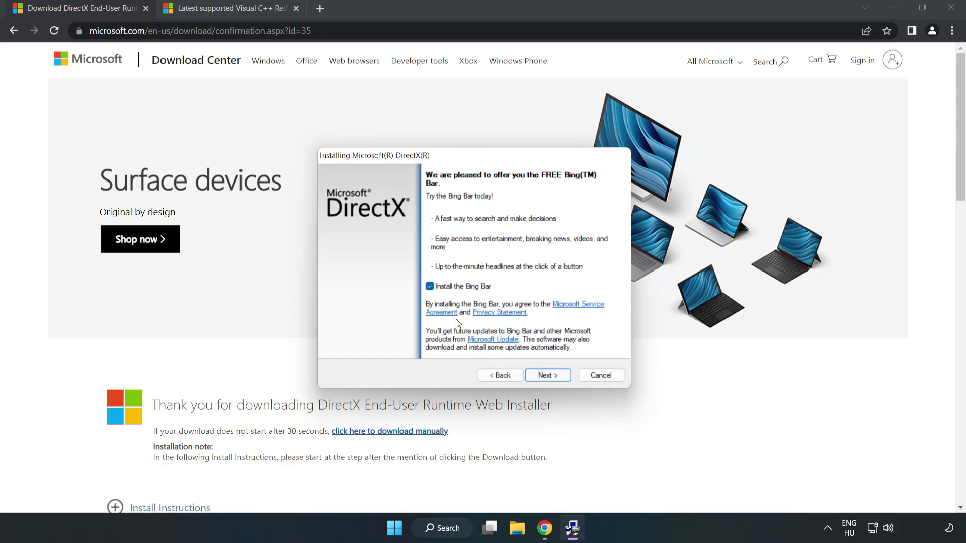
{"action": "left_click", "coordinate": [554, 376]}
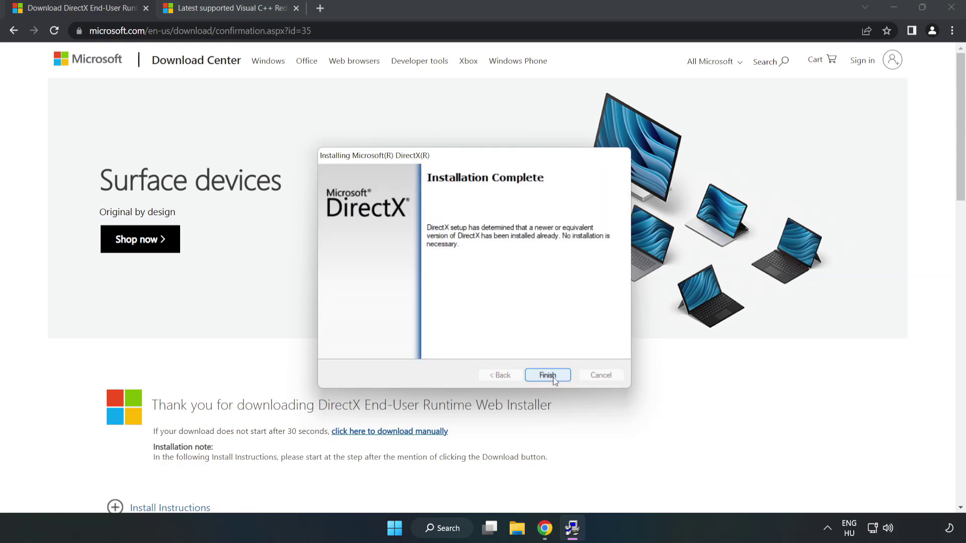
{"action": "left_click", "coordinate": [548, 375]}
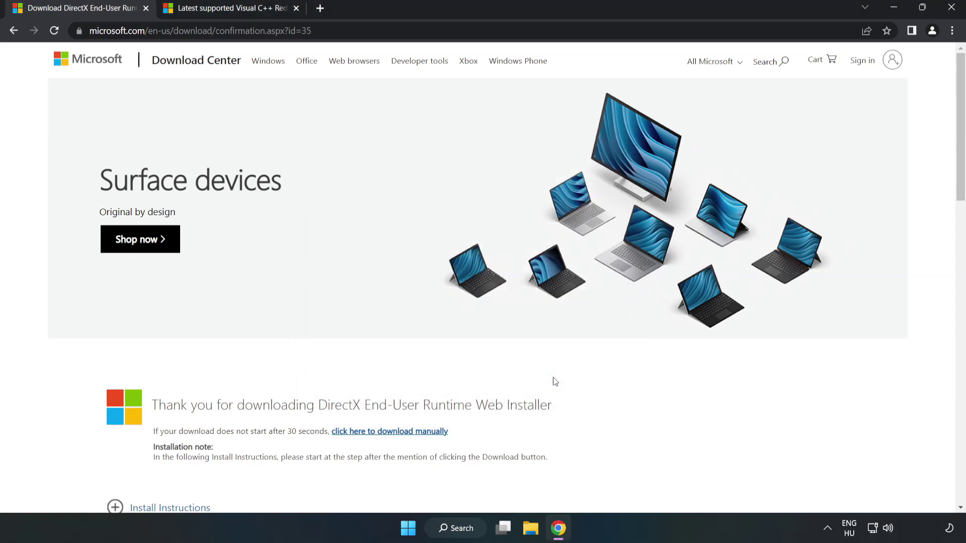
Close the DirectX tab and bring the Visual C++ redistributable download table into view
{"action": "left_click", "coordinate": [146, 8]}
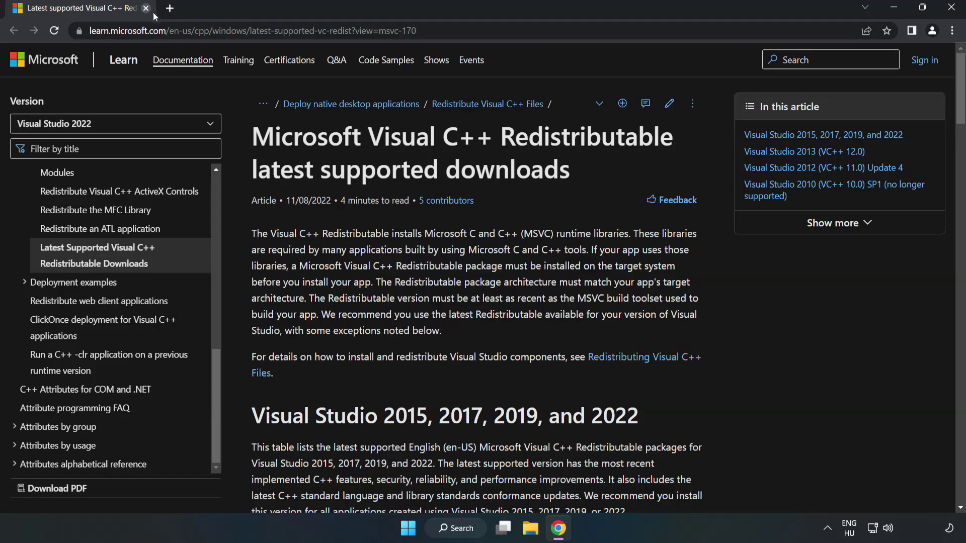
{"action": "left_click", "coordinate": [468, 31]}
{"action": "left_click", "coordinate": [496, 32]}
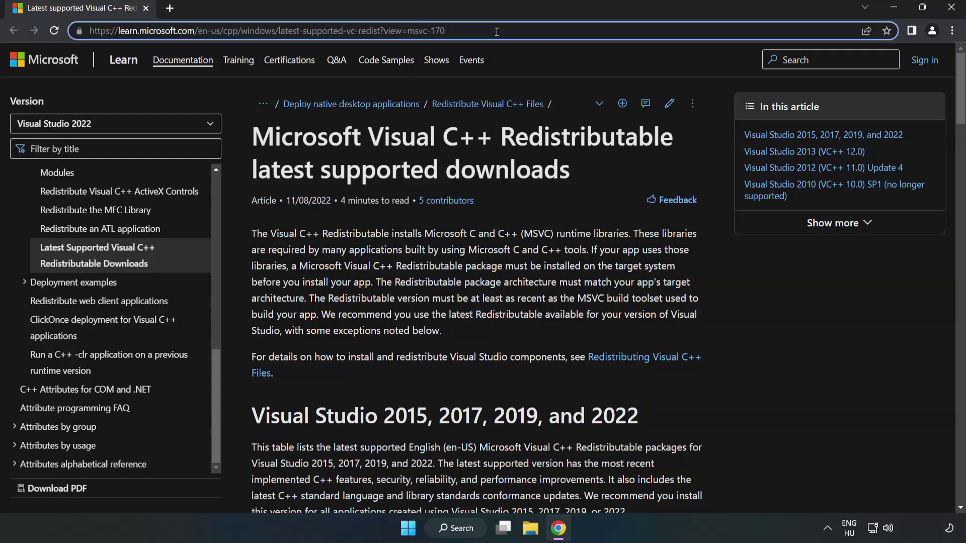
{"action": "left_click", "coordinate": [386, 180]}
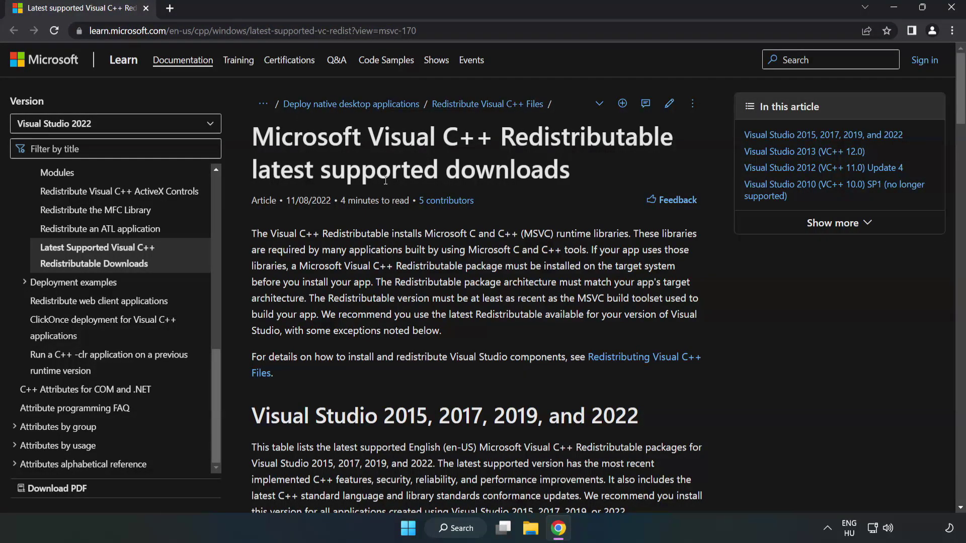
{"action": "scroll", "coordinate": [386, 180], "scroll_direction": "down", "scroll_amount": 3}
{"action": "scroll", "coordinate": [387, 185], "scroll_direction": "down", "scroll_amount": 1}
{"action": "scroll", "coordinate": [388, 189], "scroll_direction": "down", "scroll_amount": 1}
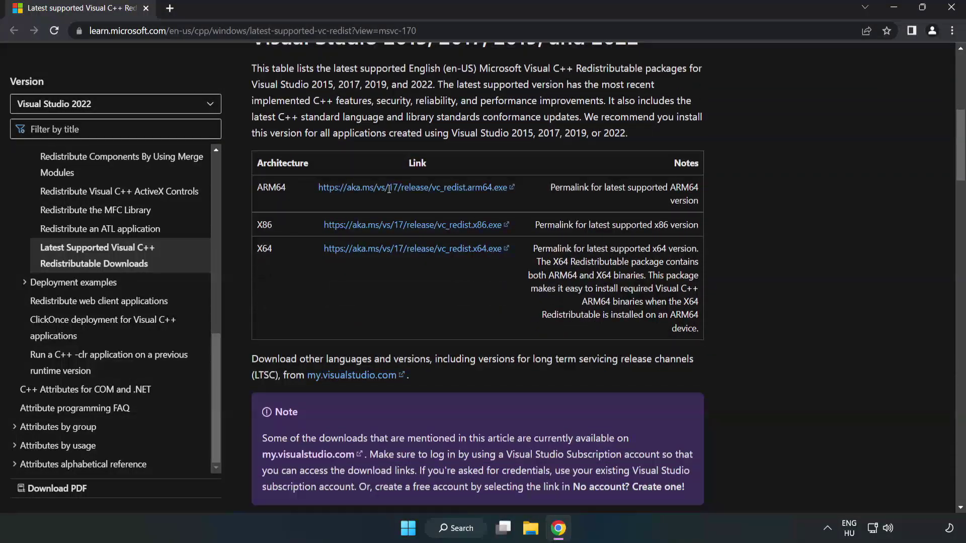
{"action": "scroll", "coordinate": [377, 193], "scroll_direction": "up", "scroll_amount": 1}
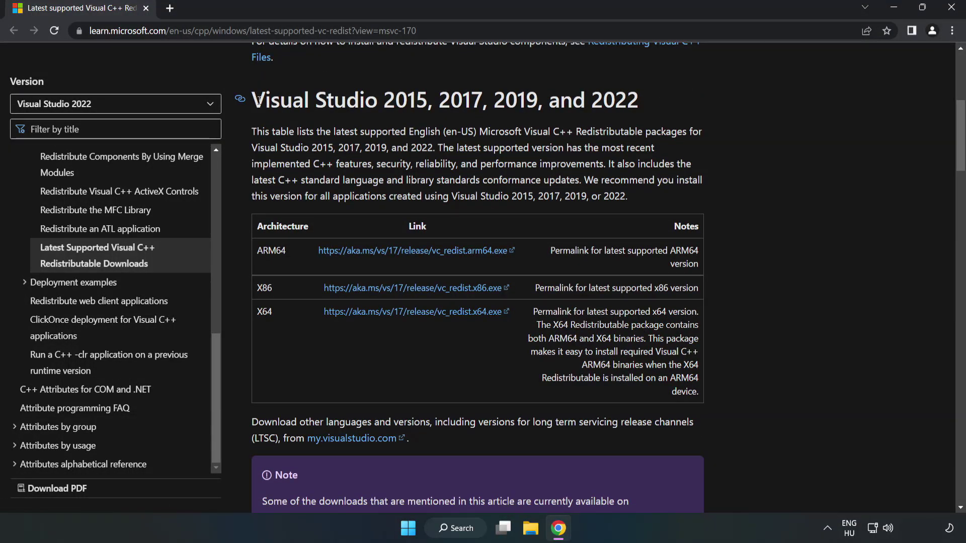
{"action": "left_click_drag", "start_coordinate": [252, 99], "coordinate": [639, 99]}
{"action": "left_click", "coordinate": [416, 230]}
Start downloads of the ARM64, x86 and x64 vc_redist installers
{"action": "left_click", "coordinate": [391, 251]}
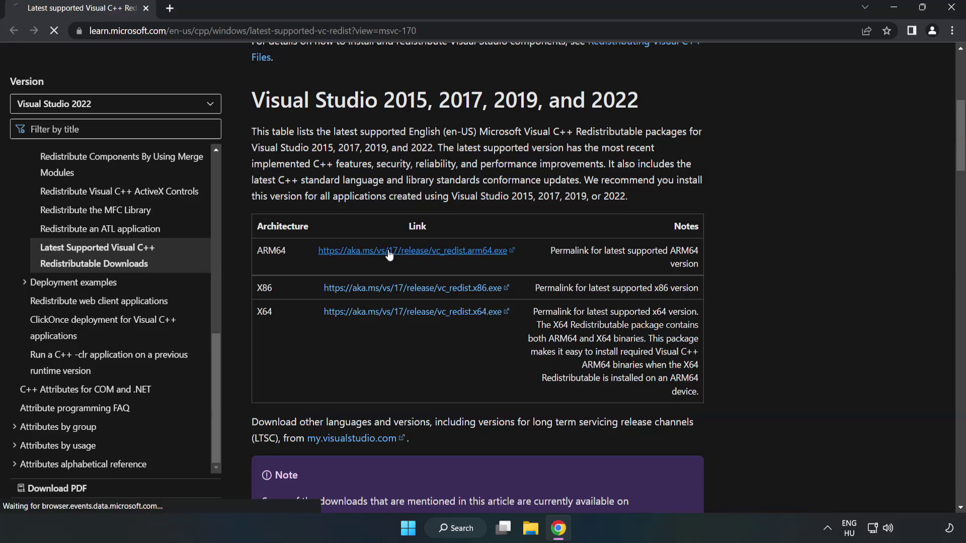
{"action": "left_click", "coordinate": [391, 293]}
{"action": "left_click", "coordinate": [403, 312]}
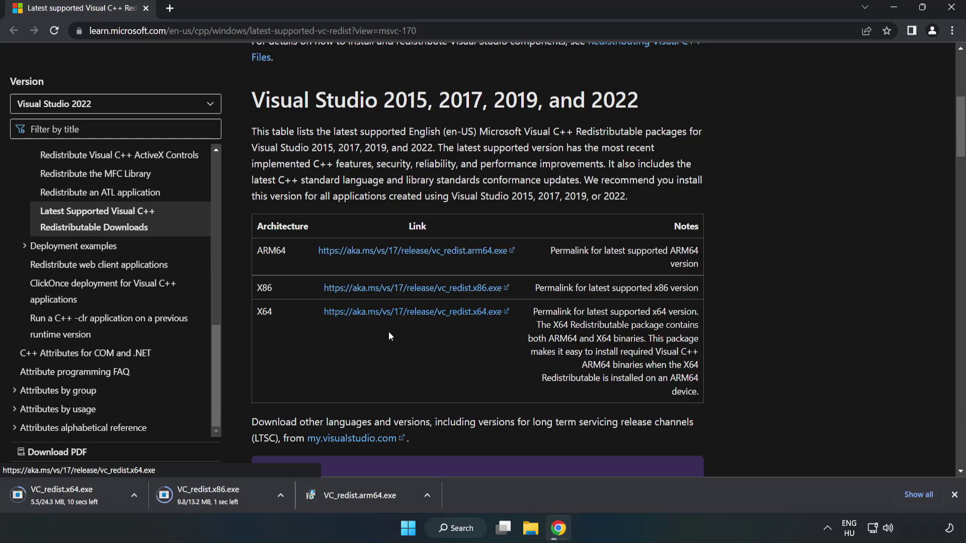
{"action": "left_click", "coordinate": [369, 495]}
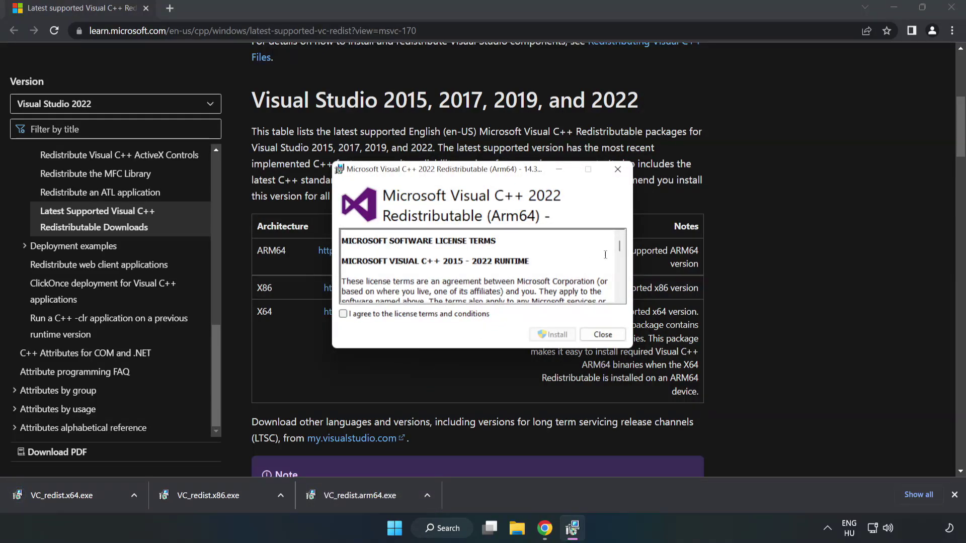
{"action": "left_click_drag", "start_coordinate": [619, 245], "coordinate": [620, 292]}
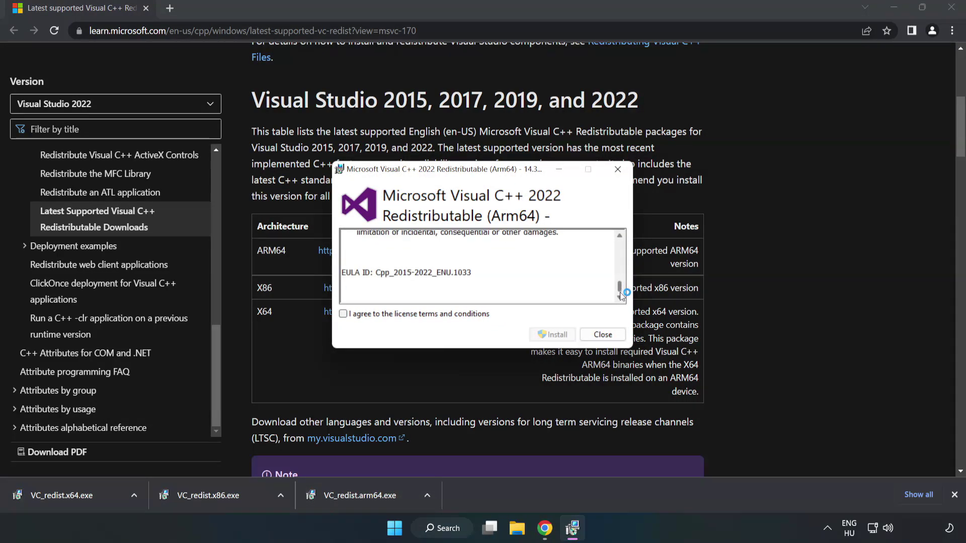
{"action": "left_click", "coordinate": [343, 316]}
{"action": "left_click", "coordinate": [553, 336]}
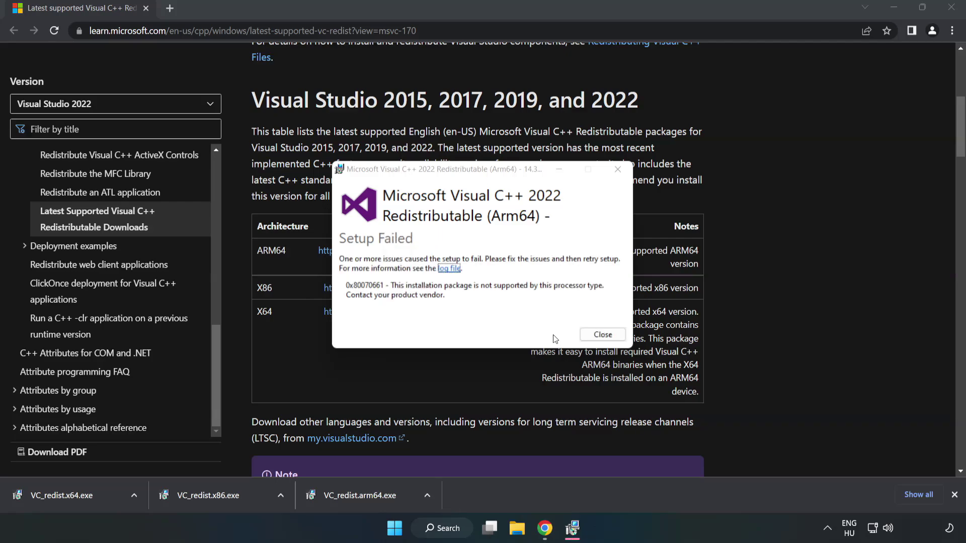
{"action": "left_click", "coordinate": [601, 335]}
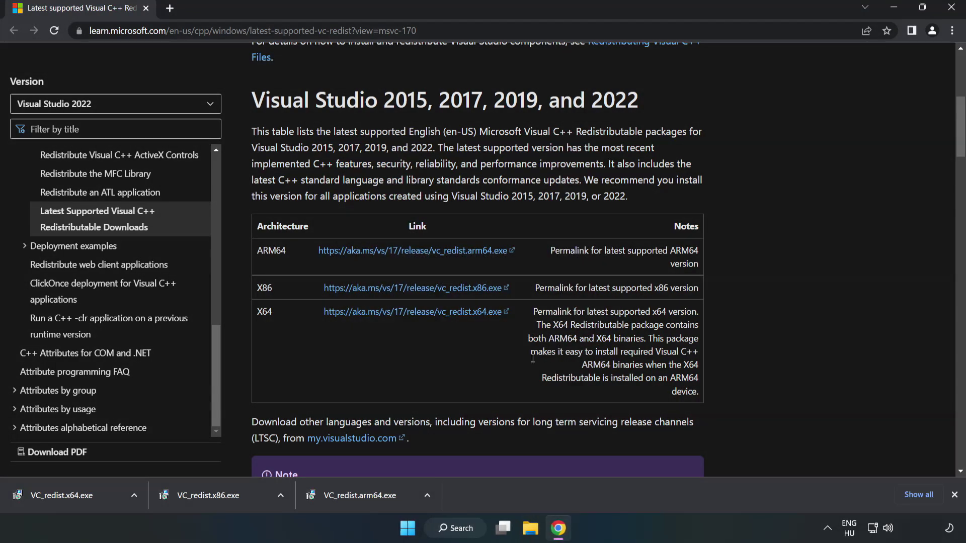
Run VC_redist.x86.exe, agree to the license, install it and close setup
{"action": "left_click", "coordinate": [230, 496]}
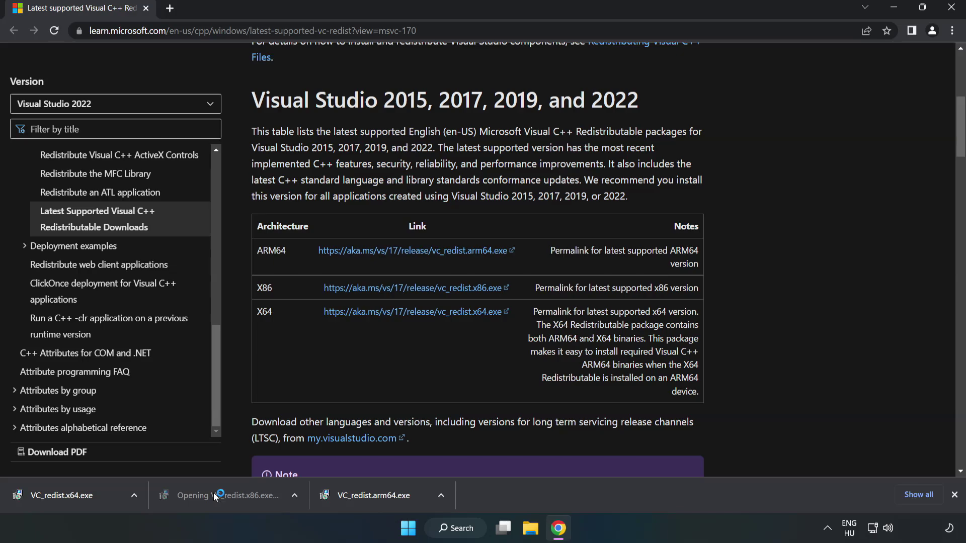
{"action": "left_click_drag", "start_coordinate": [619, 246], "coordinate": [620, 300]}
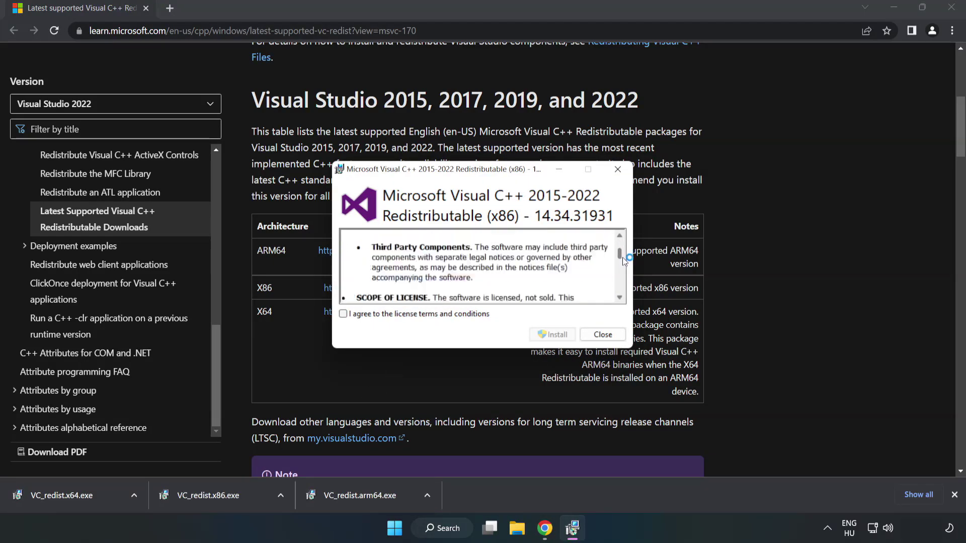
{"action": "left_click", "coordinate": [343, 314]}
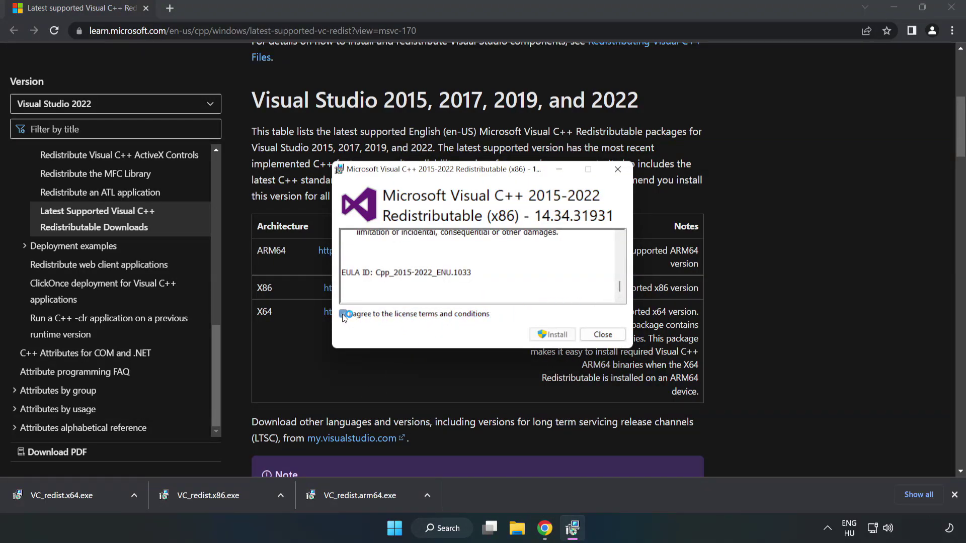
{"action": "left_click", "coordinate": [537, 334]}
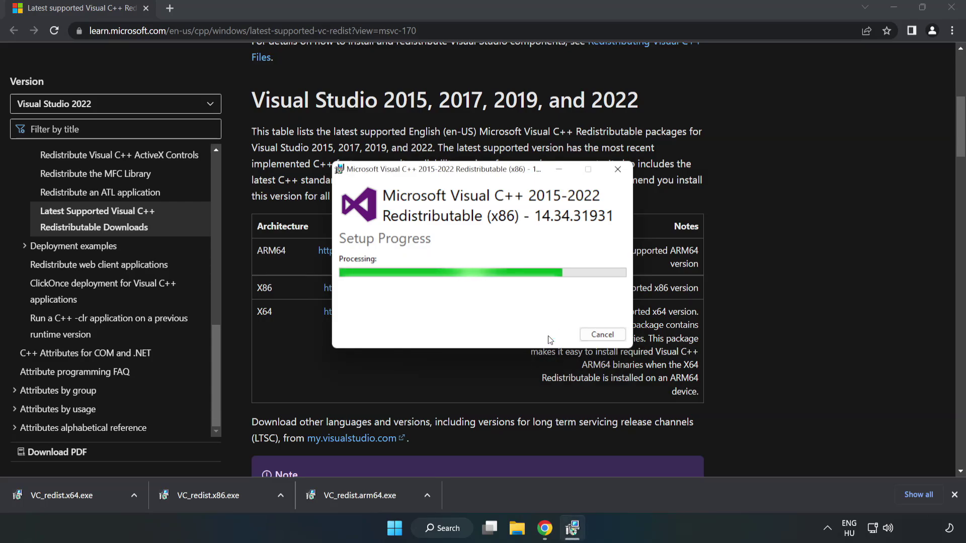
{"action": "left_click", "coordinate": [603, 335]}
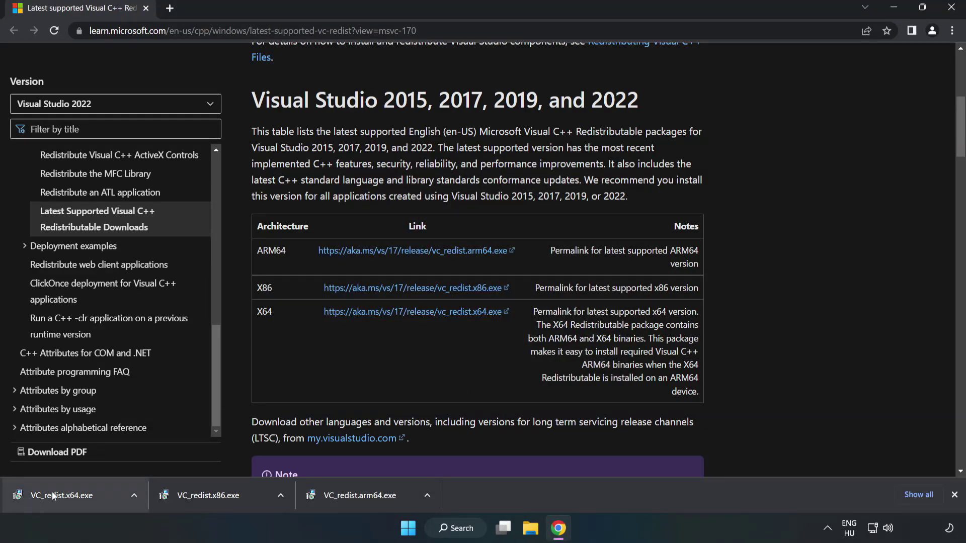
Run VC_redist.x64.exe, agree to the license, install it, then close Chrome
{"action": "left_click", "coordinate": [52, 492]}
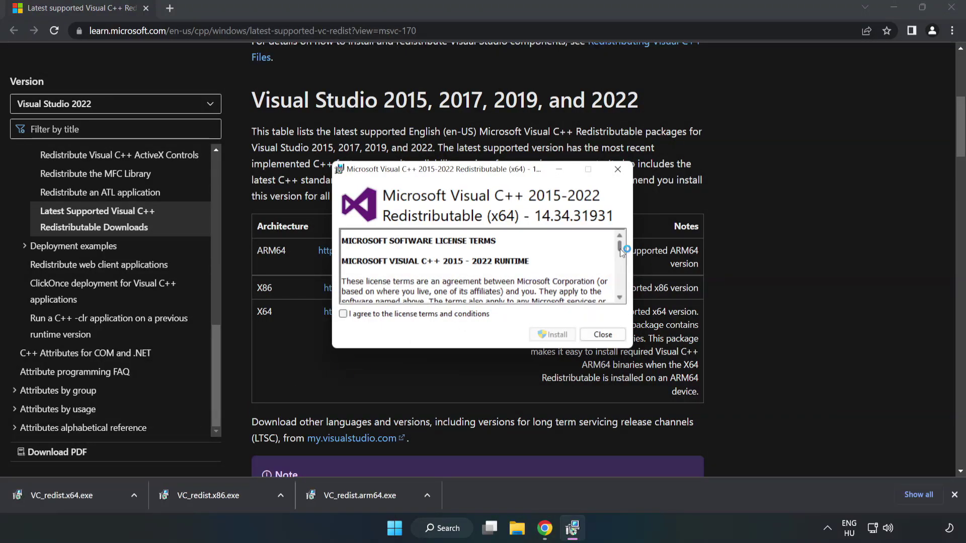
{"action": "left_click_drag", "start_coordinate": [619, 249], "coordinate": [621, 293]}
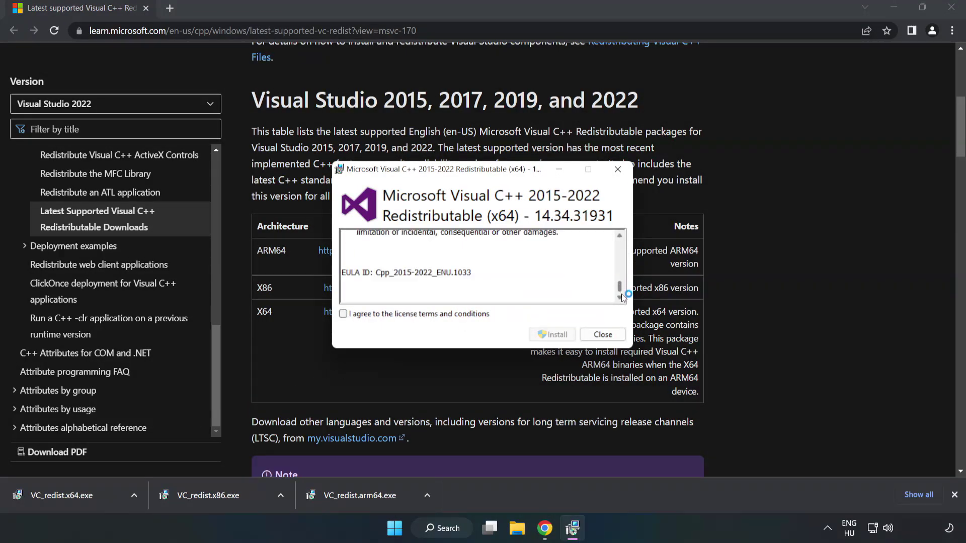
{"action": "left_click", "coordinate": [343, 314]}
{"action": "left_click", "coordinate": [549, 333]}
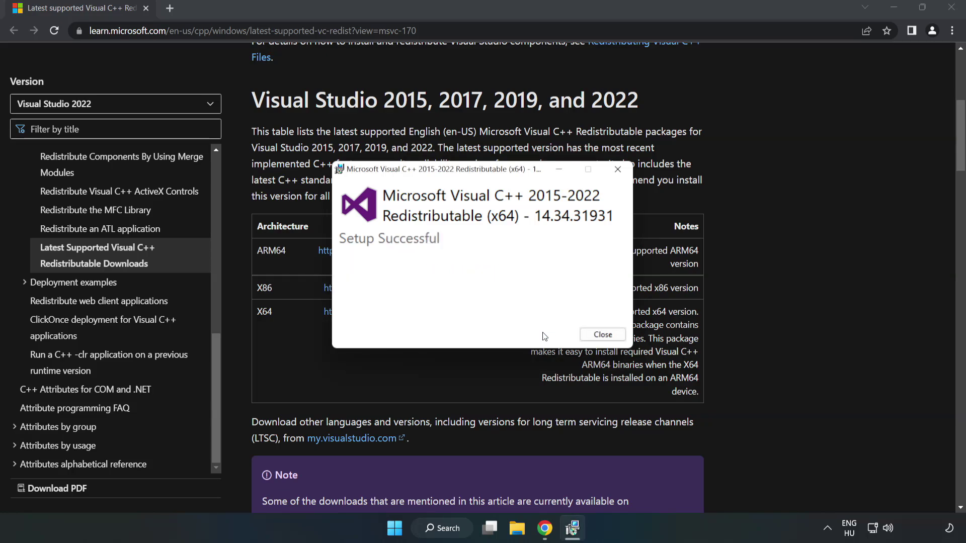
{"action": "left_click", "coordinate": [607, 338]}
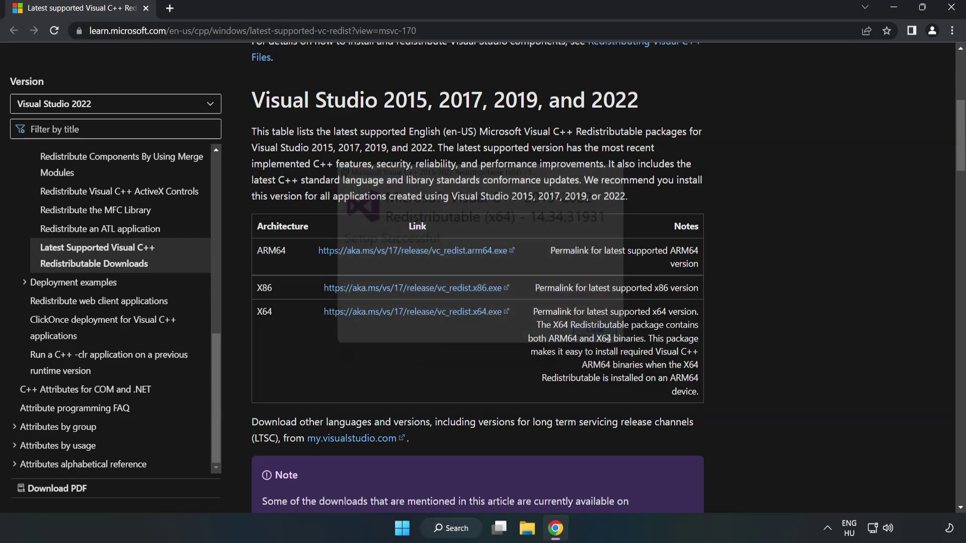
{"action": "left_click", "coordinate": [952, 12]}
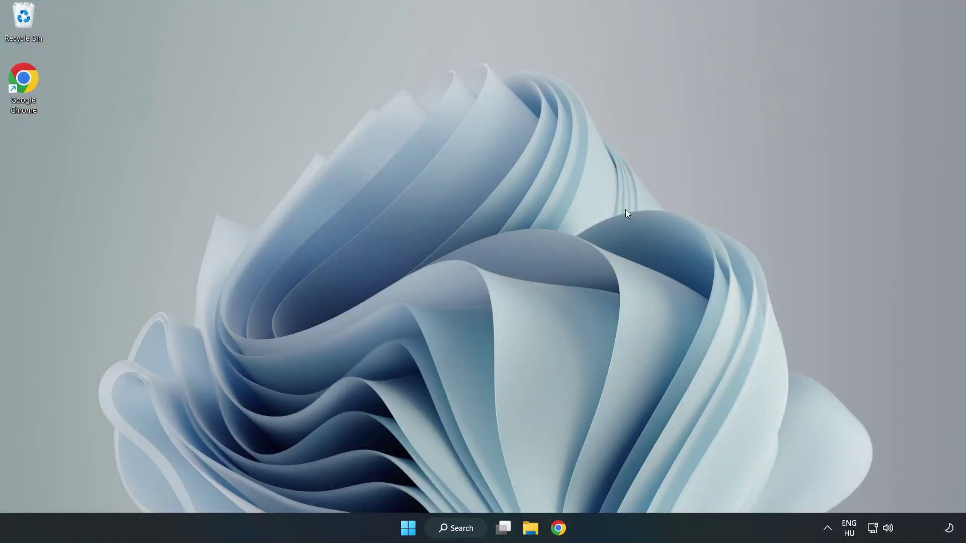
Search 'cmd' and launch Command Prompt via Run as administrator
{"action": "left_click", "coordinate": [467, 529]}
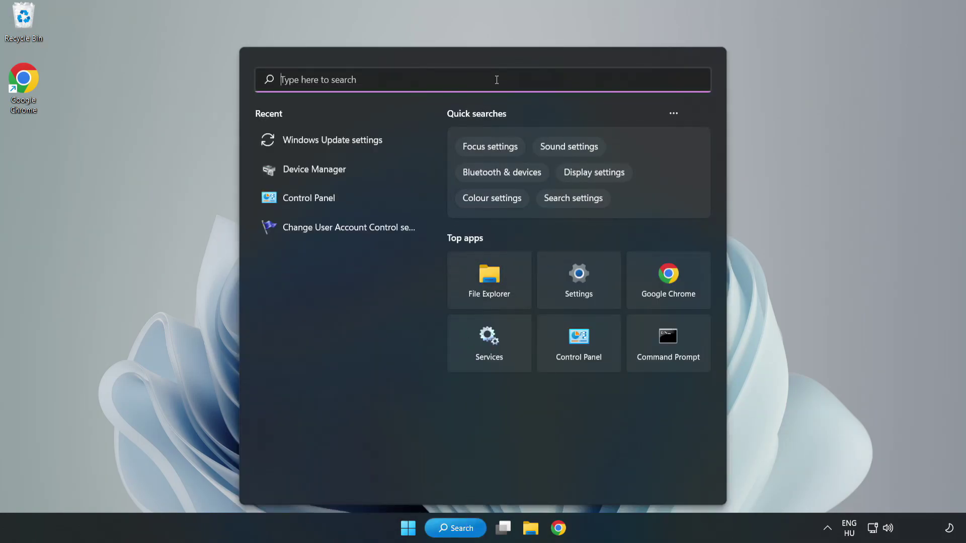
{"action": "type", "text": "cmd"}
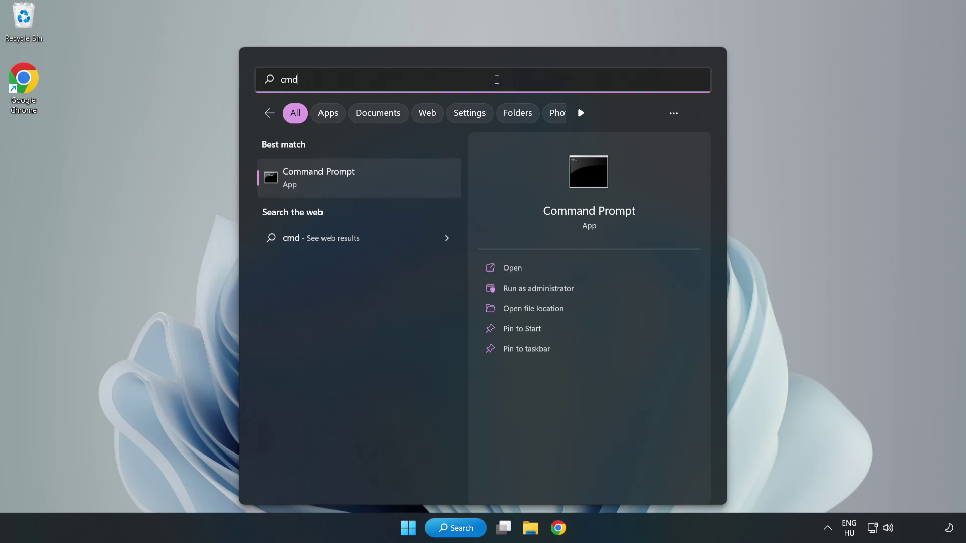
{"action": "right_click", "coordinate": [378, 183]}
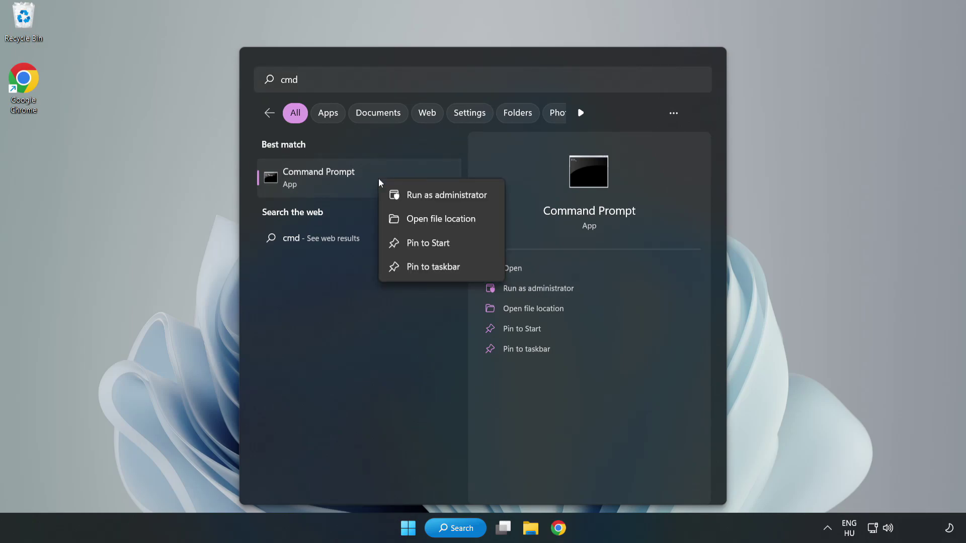
{"action": "left_click", "coordinate": [418, 197]}
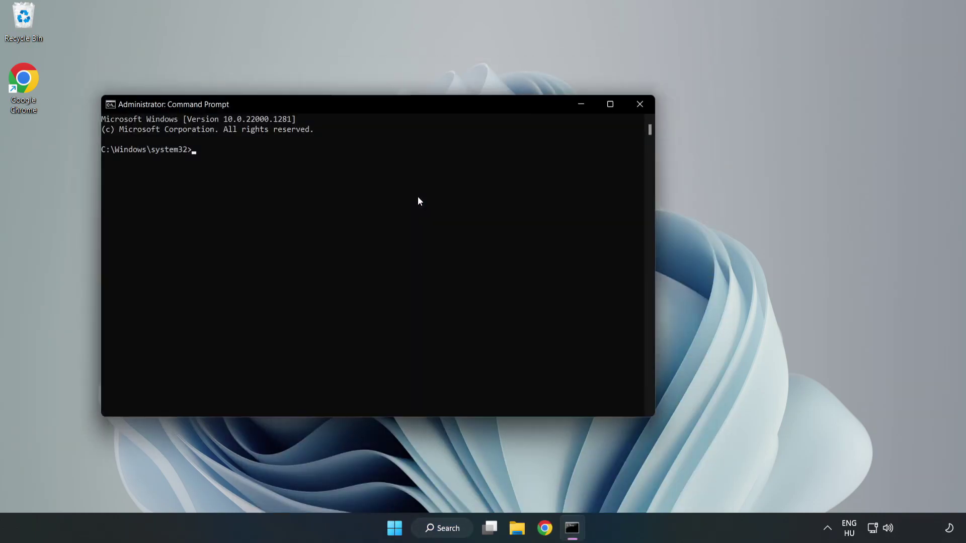
Run sfc /scannow and let the system file verification complete
{"action": "left_click_drag", "start_coordinate": [387, 109], "coordinate": [491, 113]}
{"action": "type", "text": "sfc /sc"}
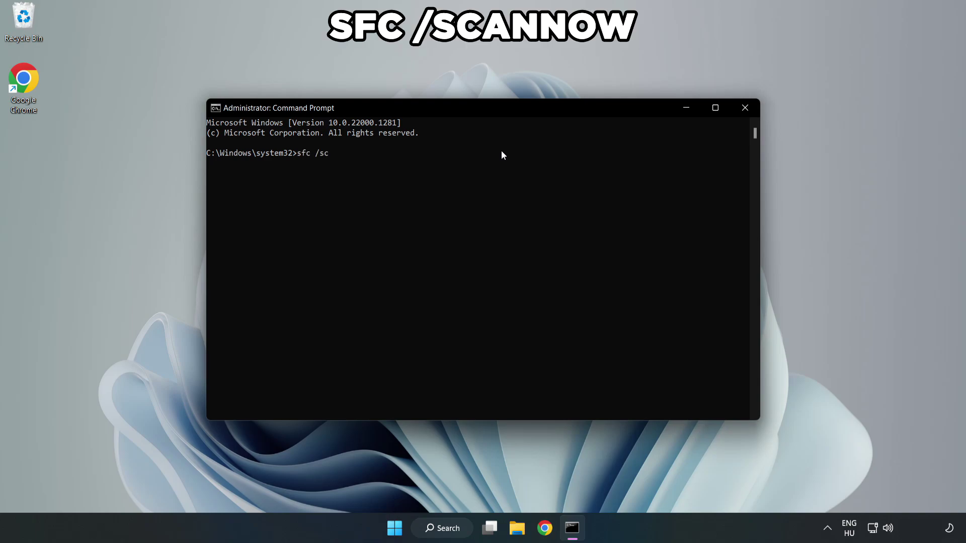
{"action": "type", "text": "annow"}
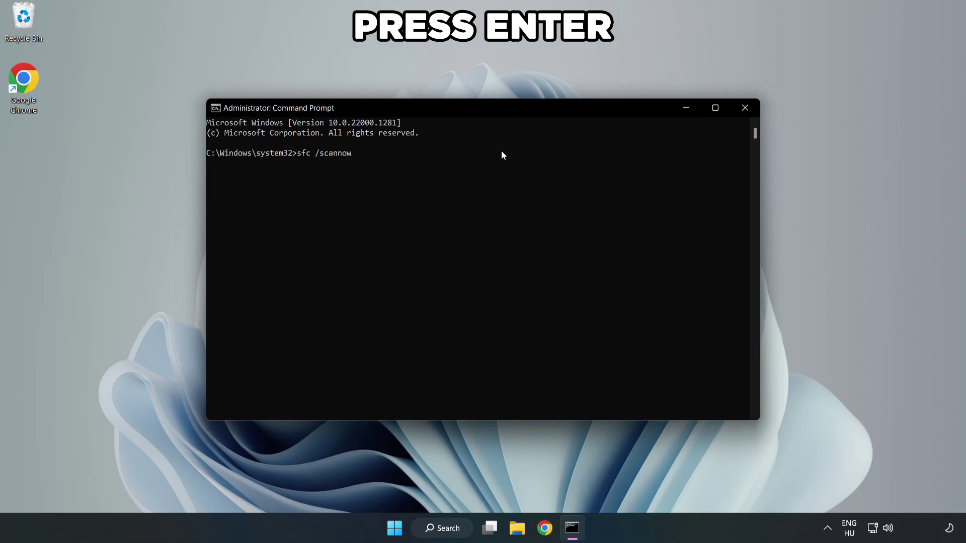
{"action": "key", "text": "Return"}
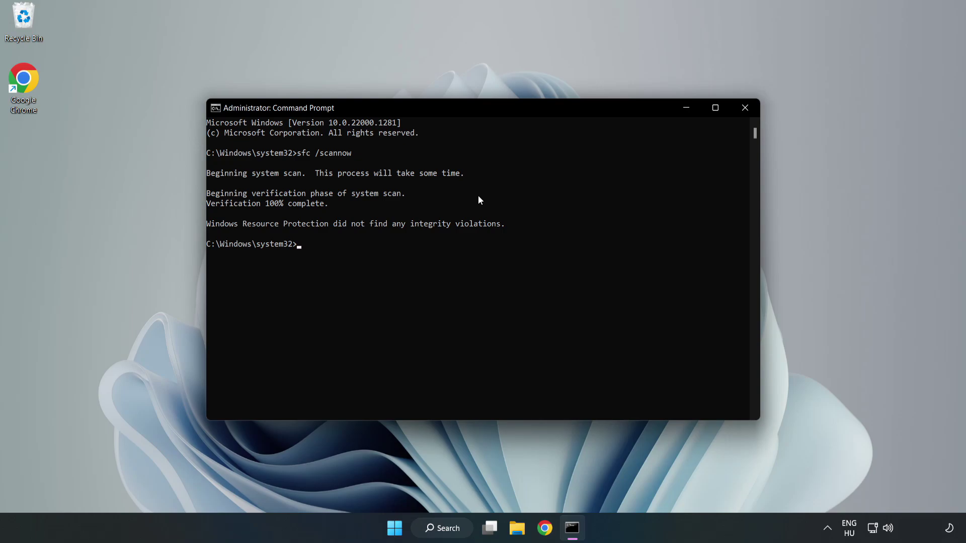
Close Command Prompt and show the Start menu's Sleep, Shut down and Restart choices
{"action": "left_click", "coordinate": [744, 109]}
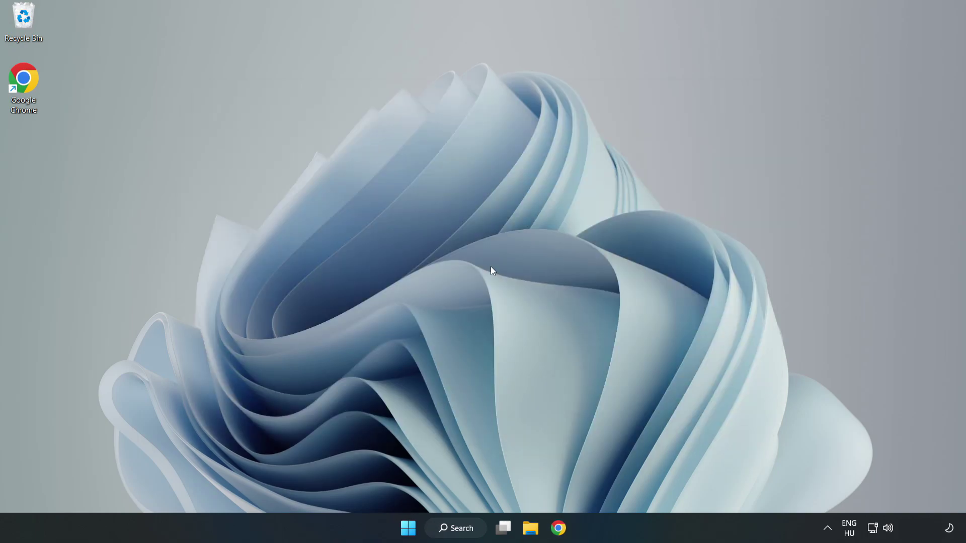
{"action": "left_click", "coordinate": [408, 528]}
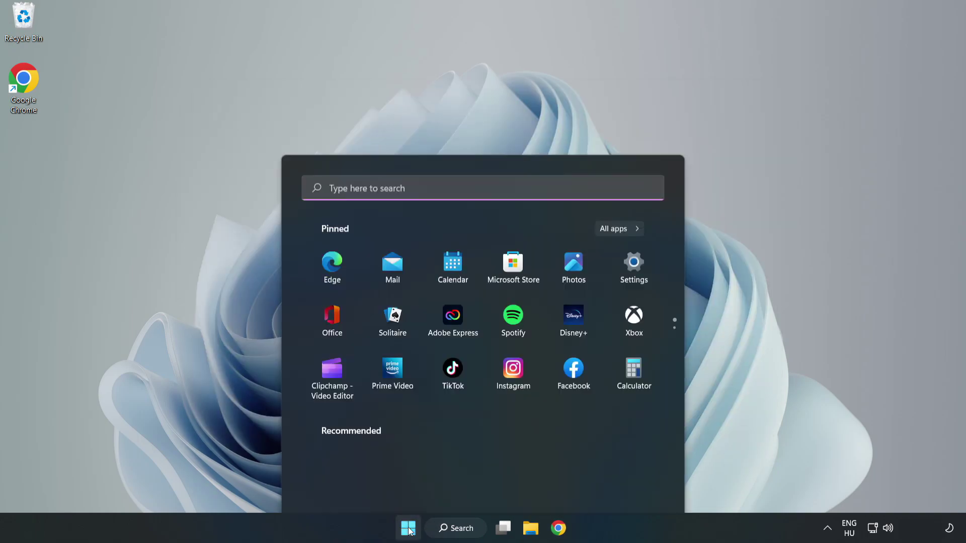
{"action": "left_click", "coordinate": [638, 484]}
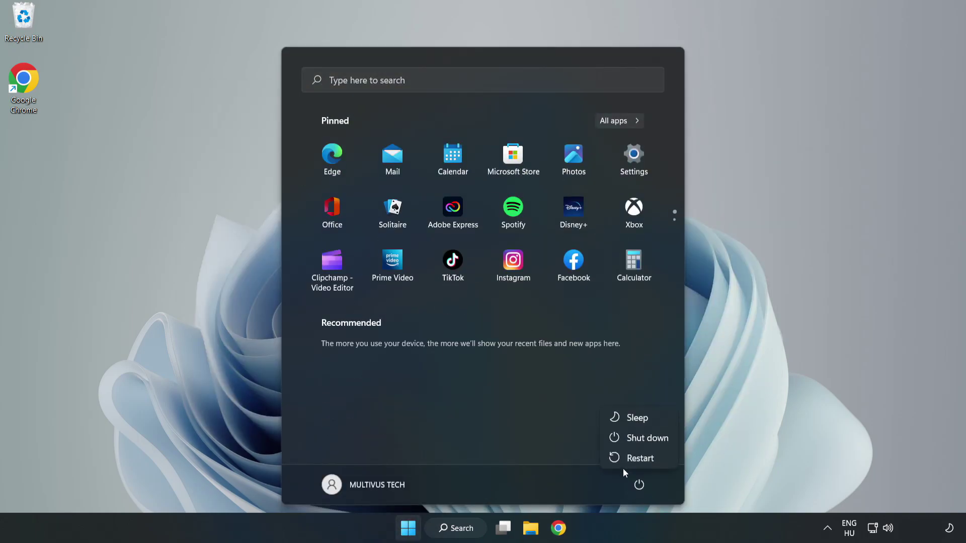